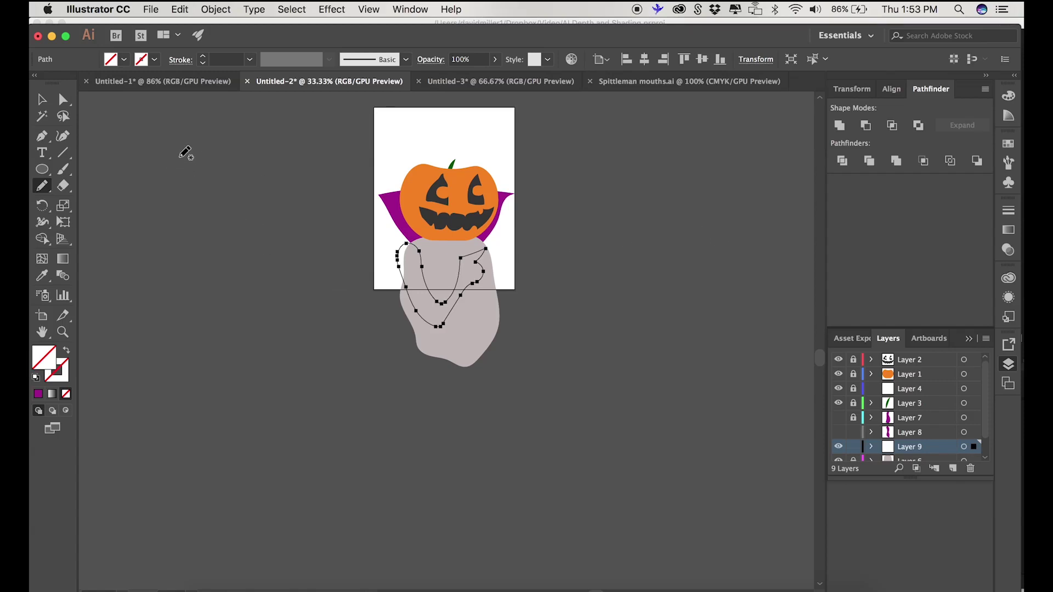
Step: Copy the body's grey fill onto the new arm path with the Eyedropper, then return to selection
left_click(43, 277)
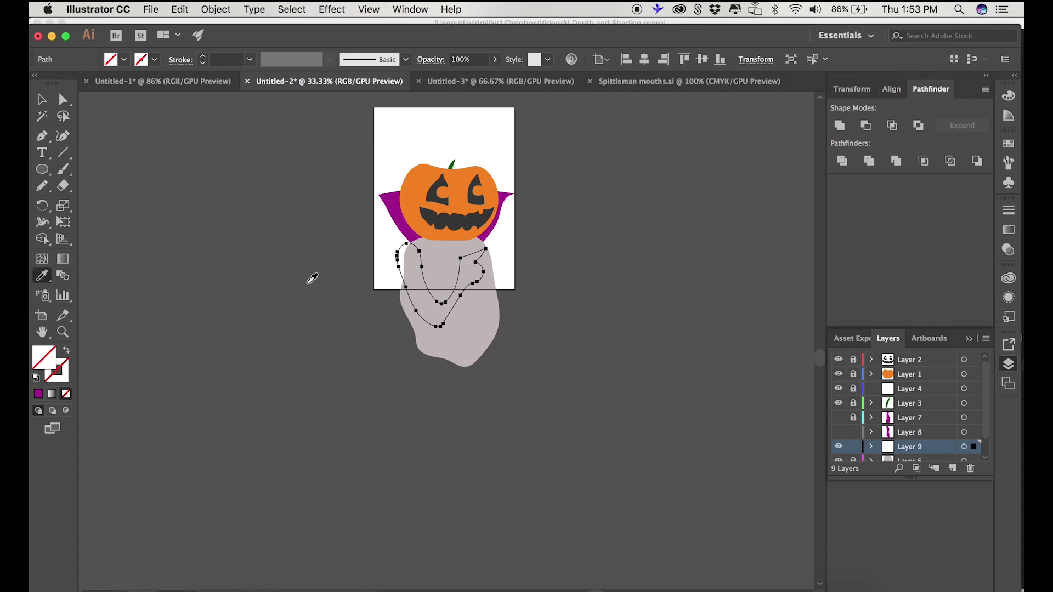
left_click(472, 324)
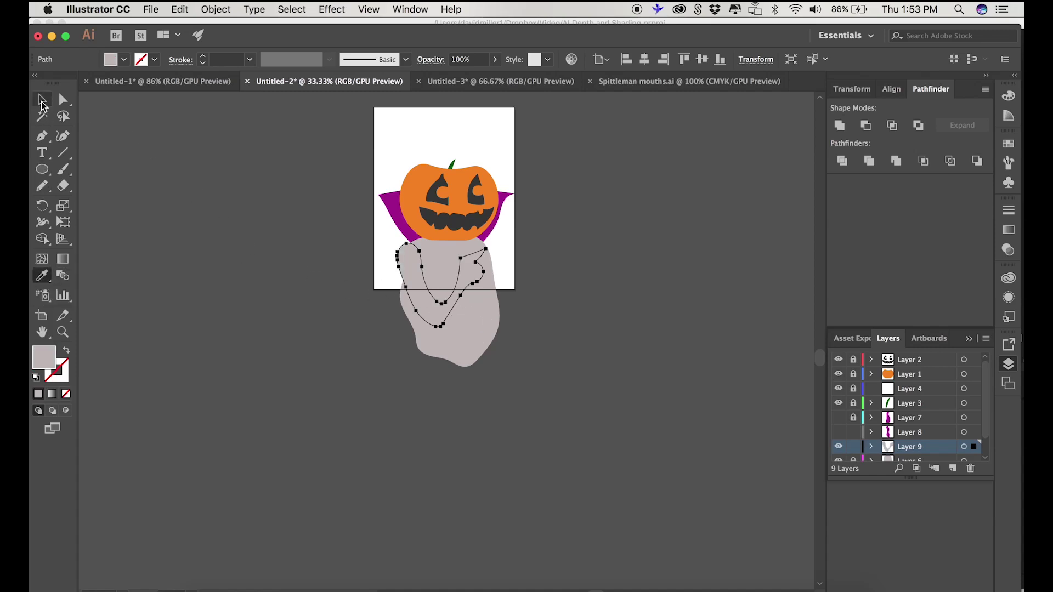
left_click(41, 99)
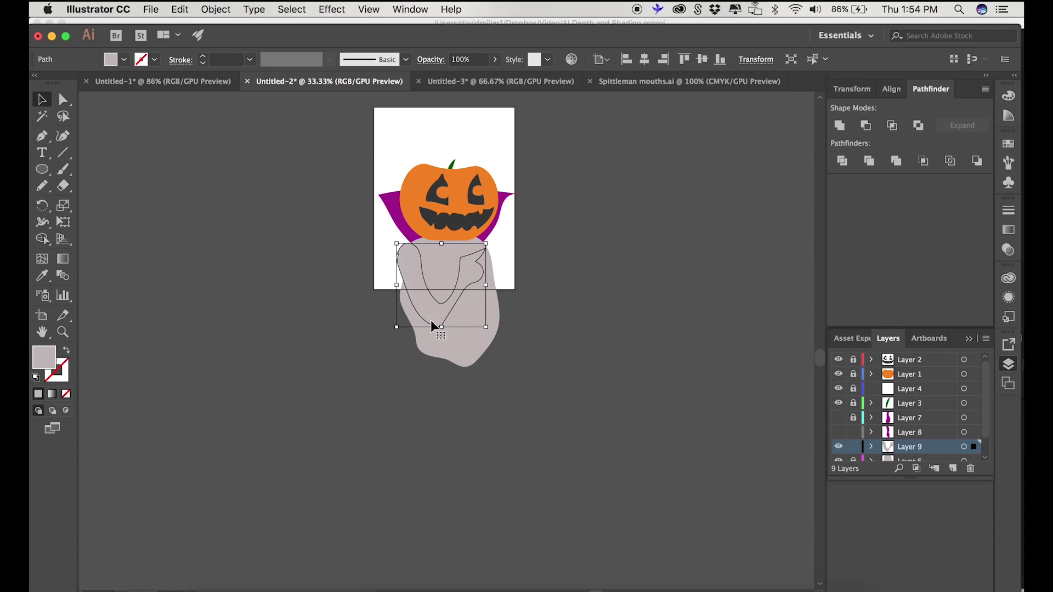
Step: Drag the arm shape off to the right, then undo to restore it in place
left_click_drag(429, 312, 572, 303)
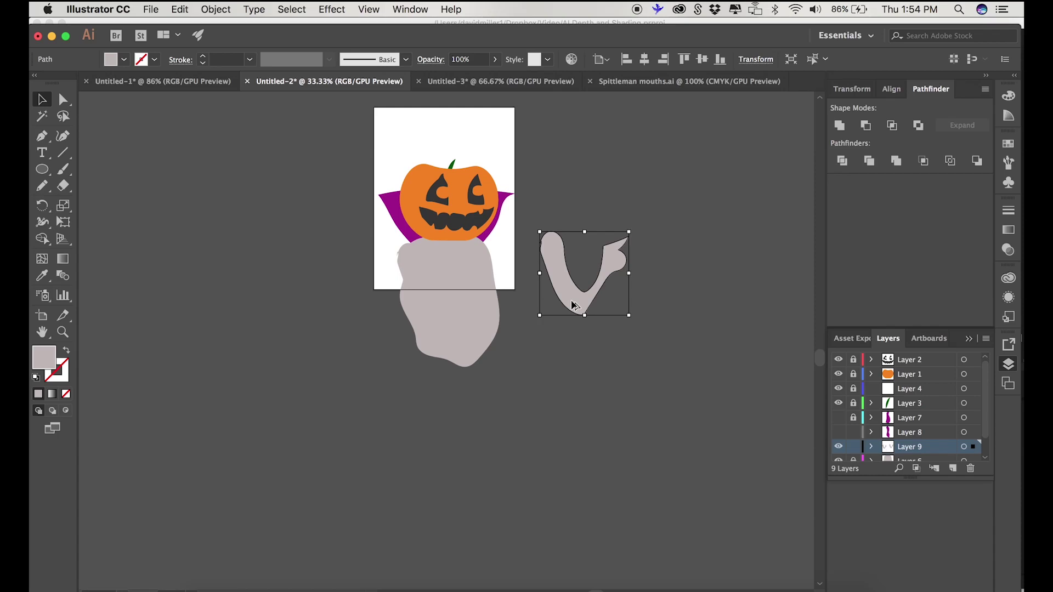
key("cmd+z")
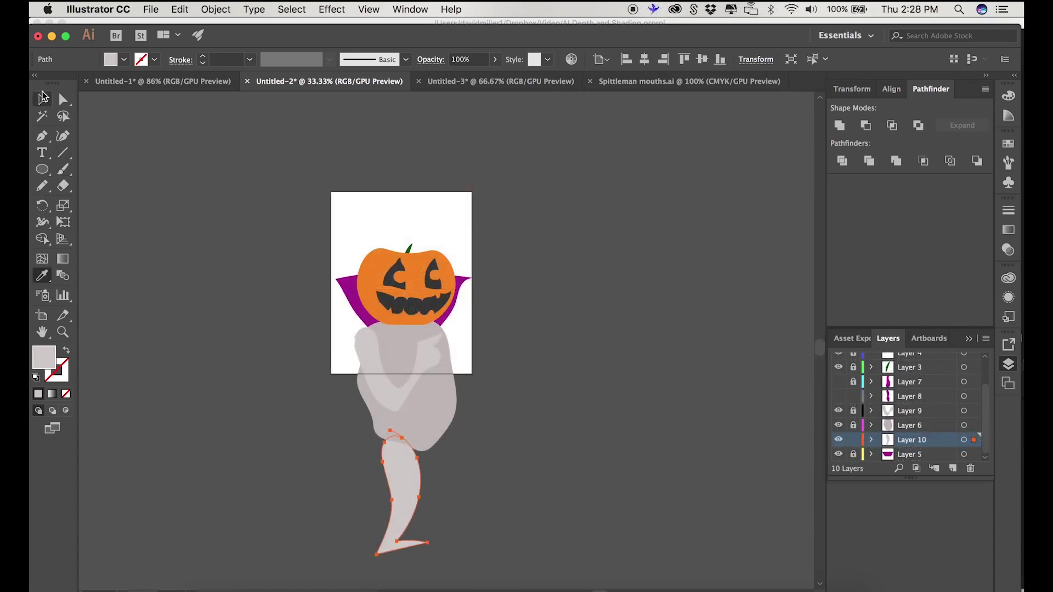
Step: Lock the first leg's layer and paste a copy of the leg onto a new layer
left_click(44, 100)
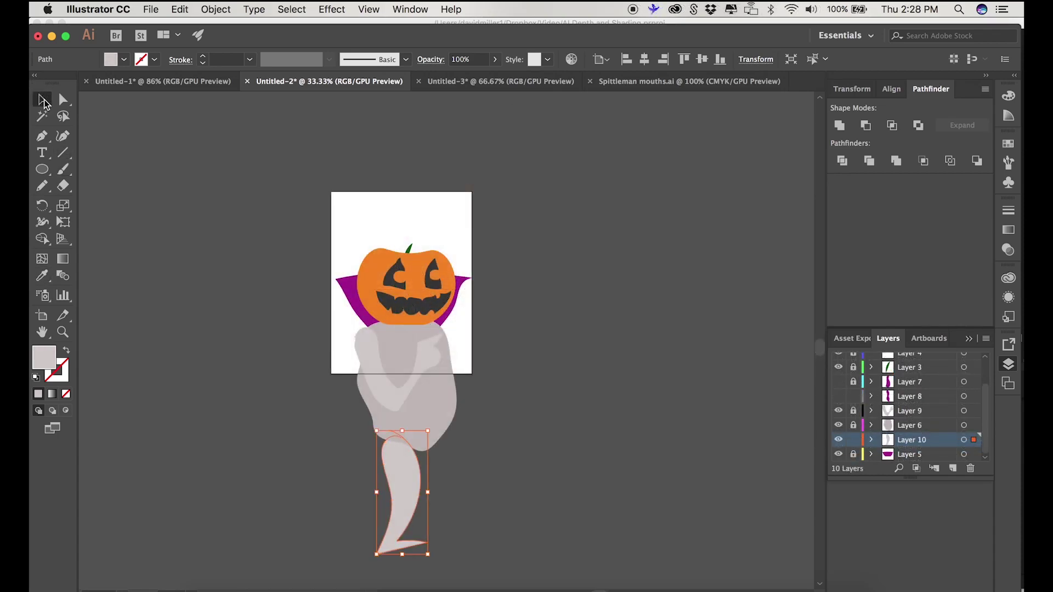
key("Delete")
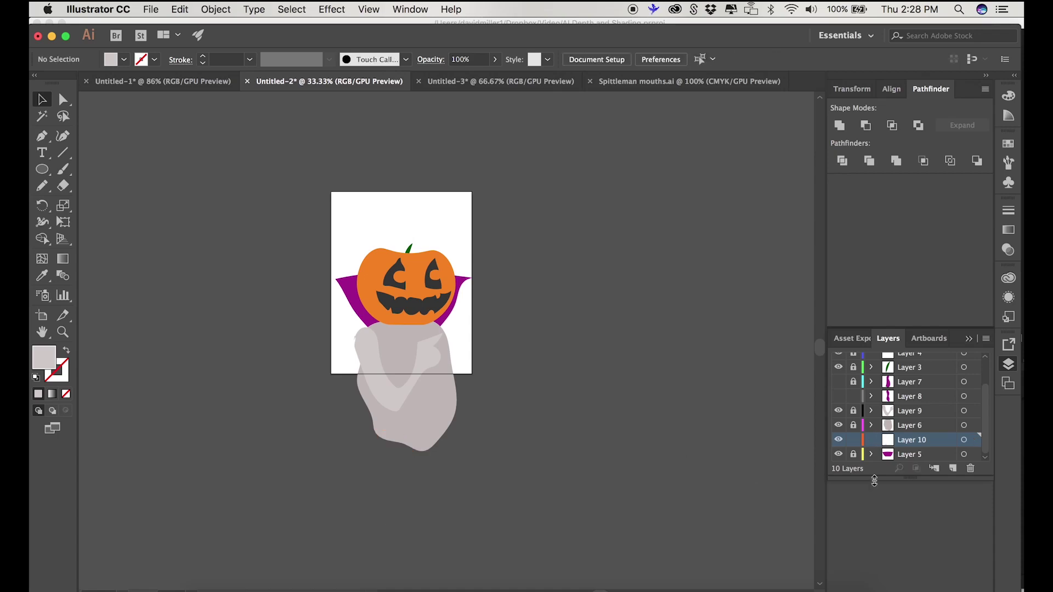
key("super+z")
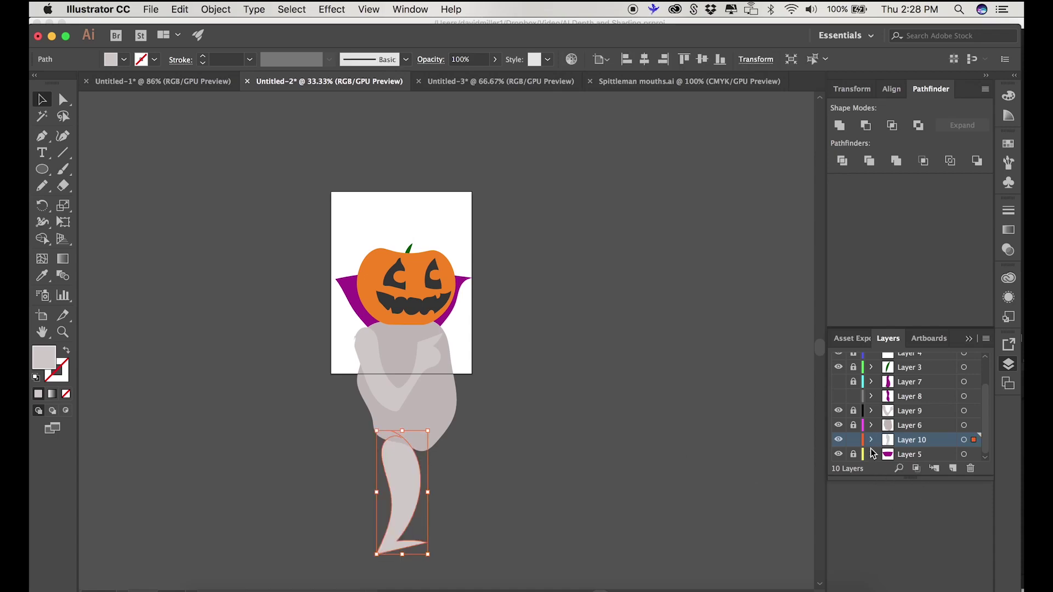
left_click(854, 441)
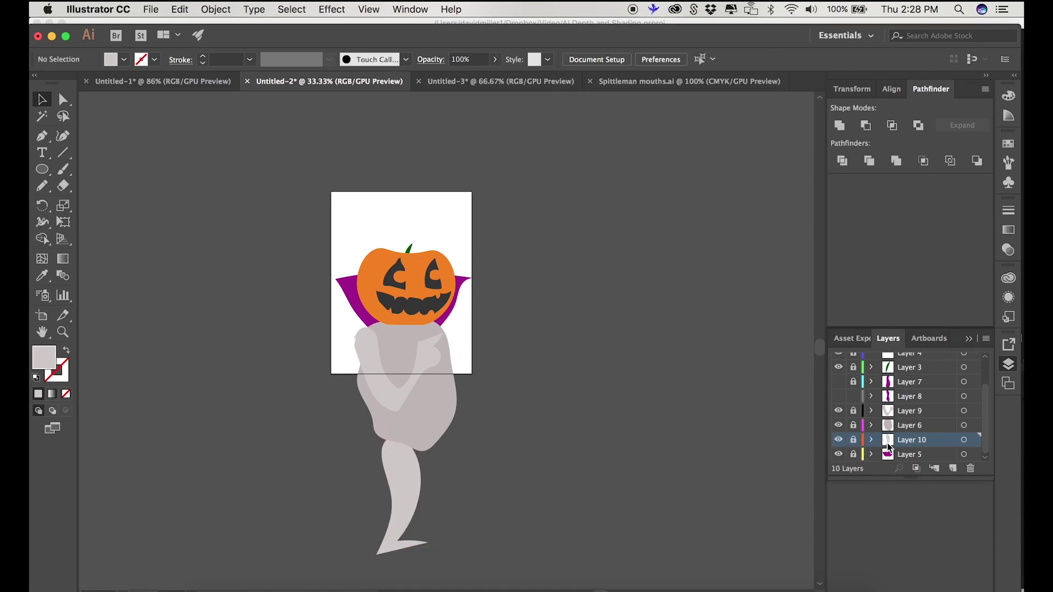
left_click(953, 469)
key("super+f")
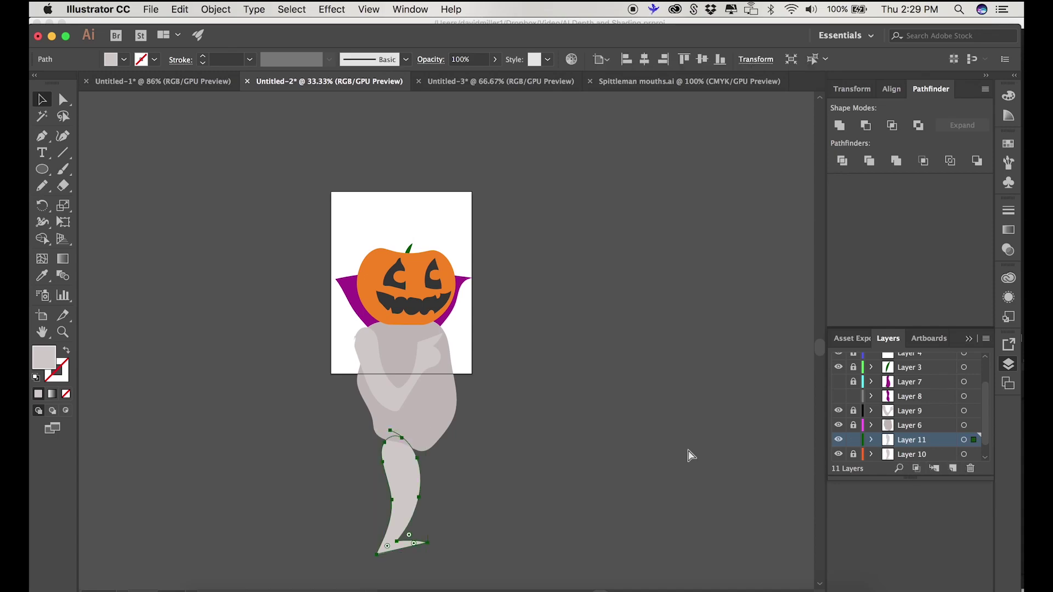
key("super+t")
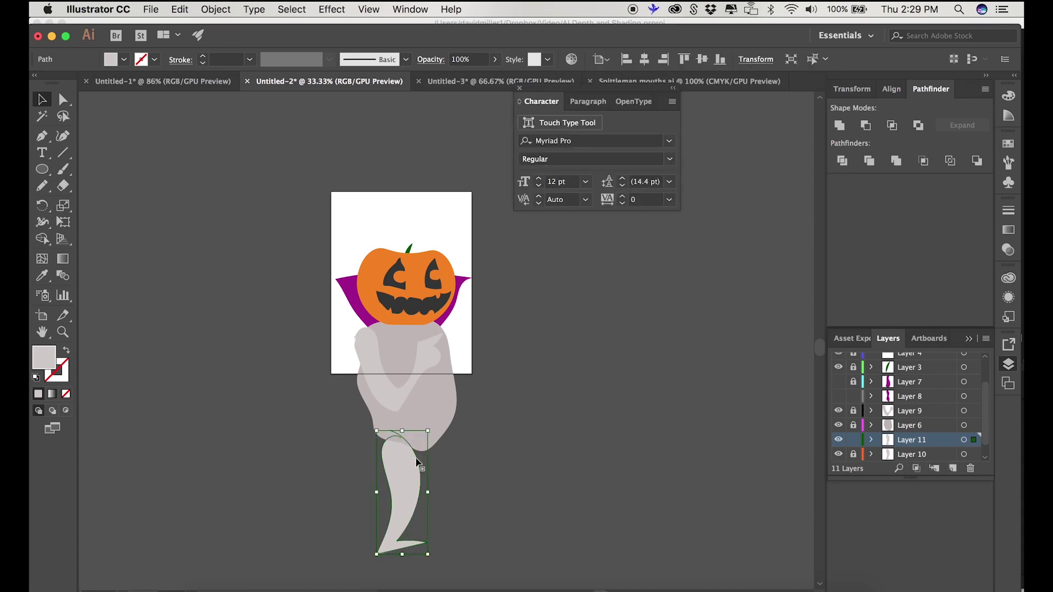
Step: Move the leg copy beside the first leg, fill it #AAA7A7, and tilt it slightly
left_click_drag(407, 479, 453, 471)
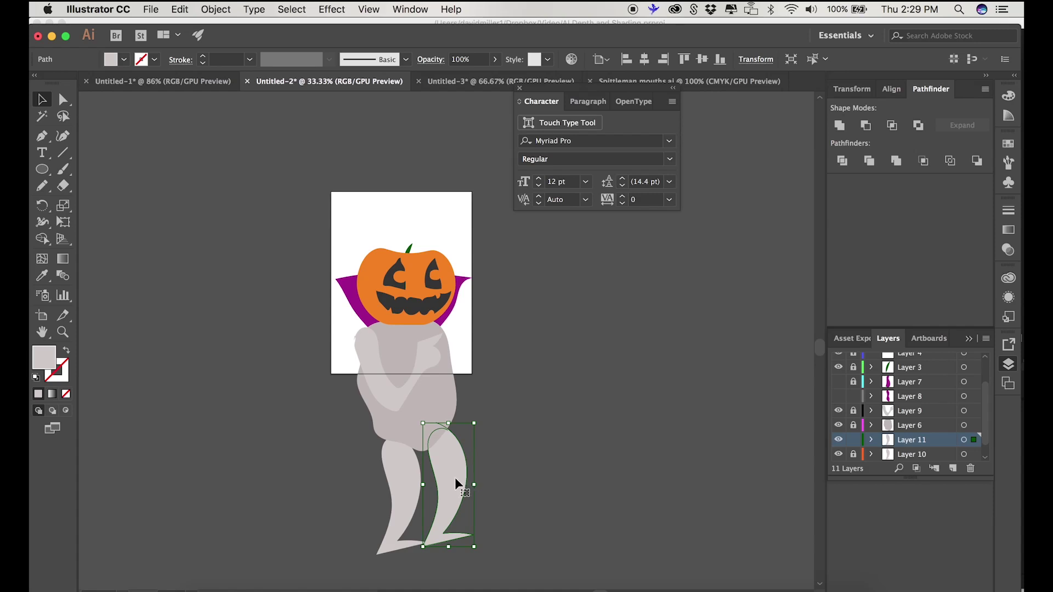
double_click(44, 357)
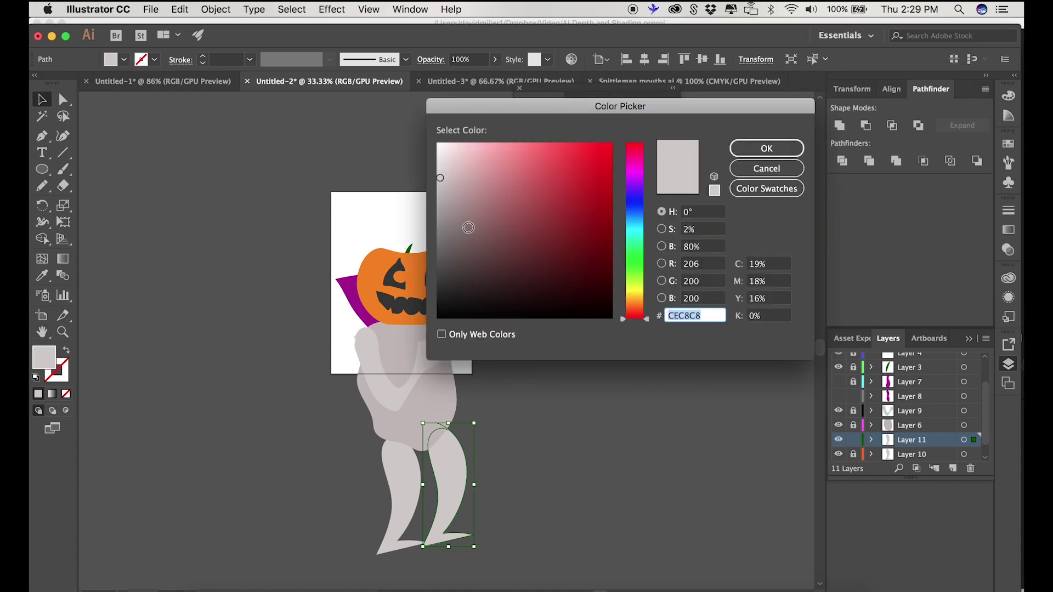
left_click(442, 201)
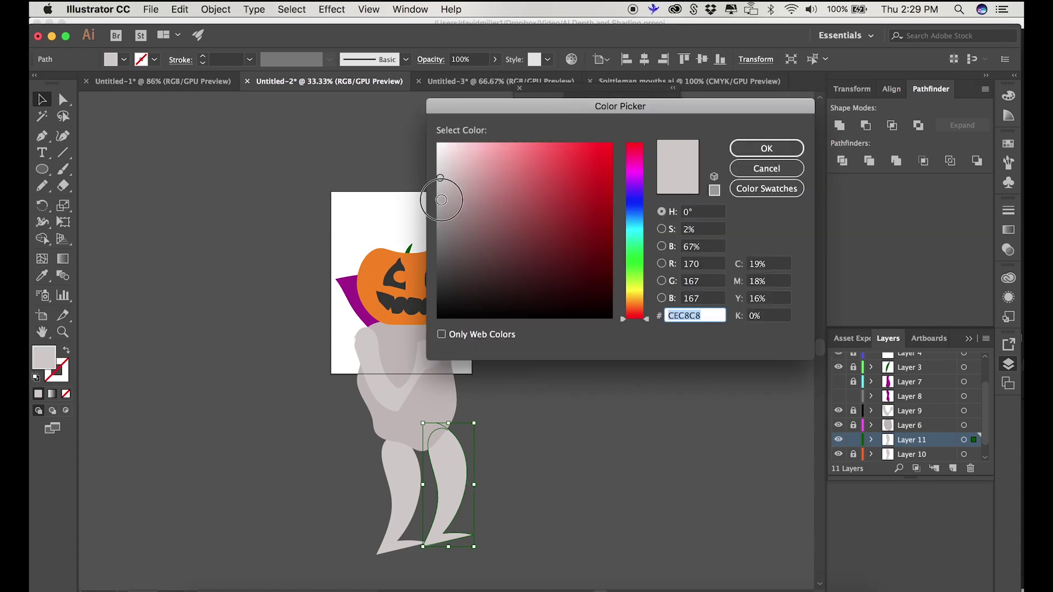
left_click(752, 149)
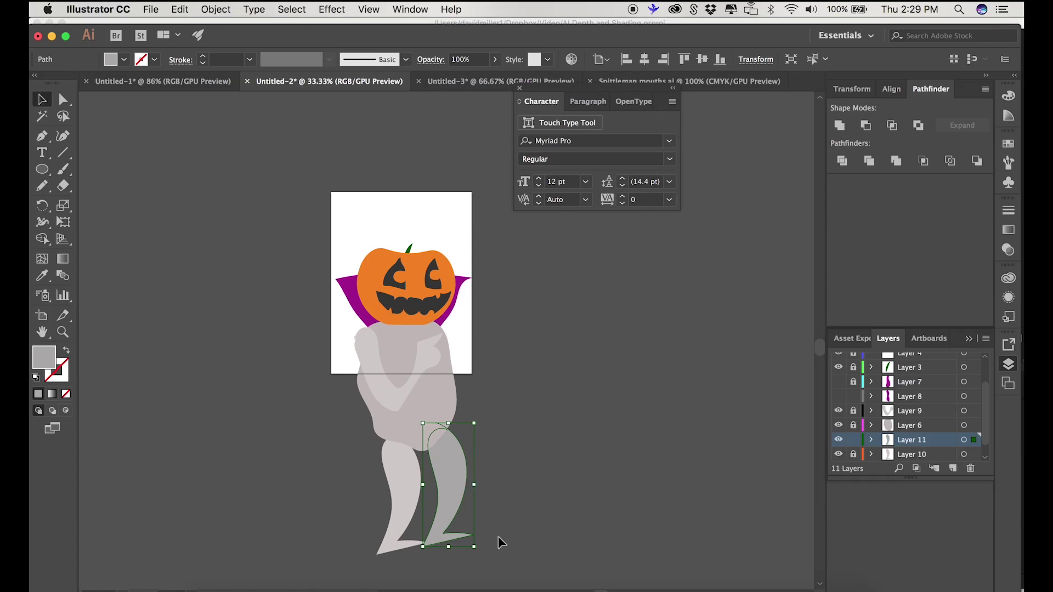
left_click_drag(478, 555, 461, 557)
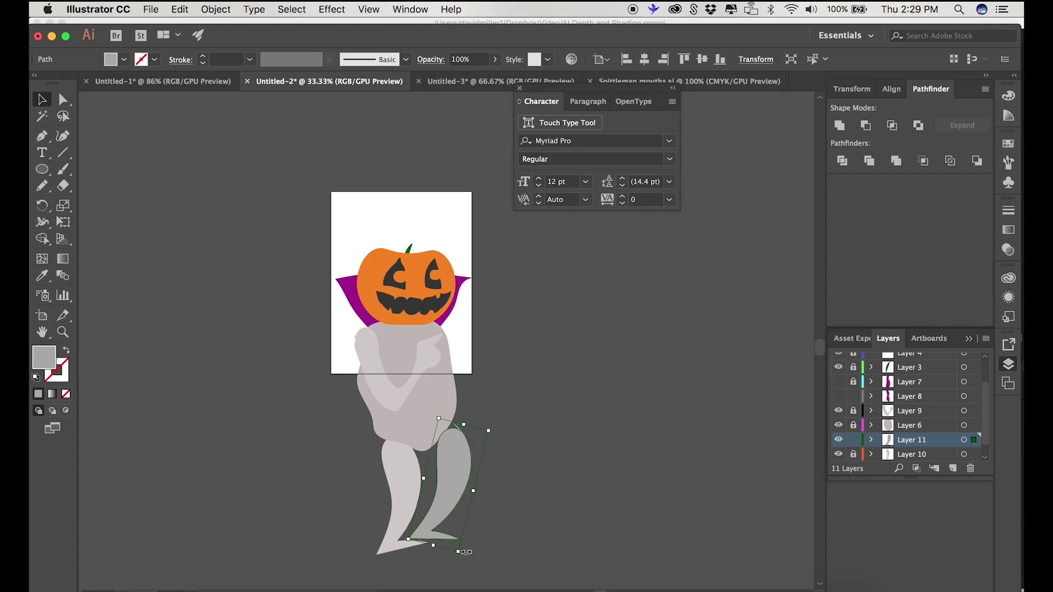
Step: Shrink the darker leg, nudge it up-left, and move Layer 10 above Layer 6
left_click_drag(459, 551, 457, 544)
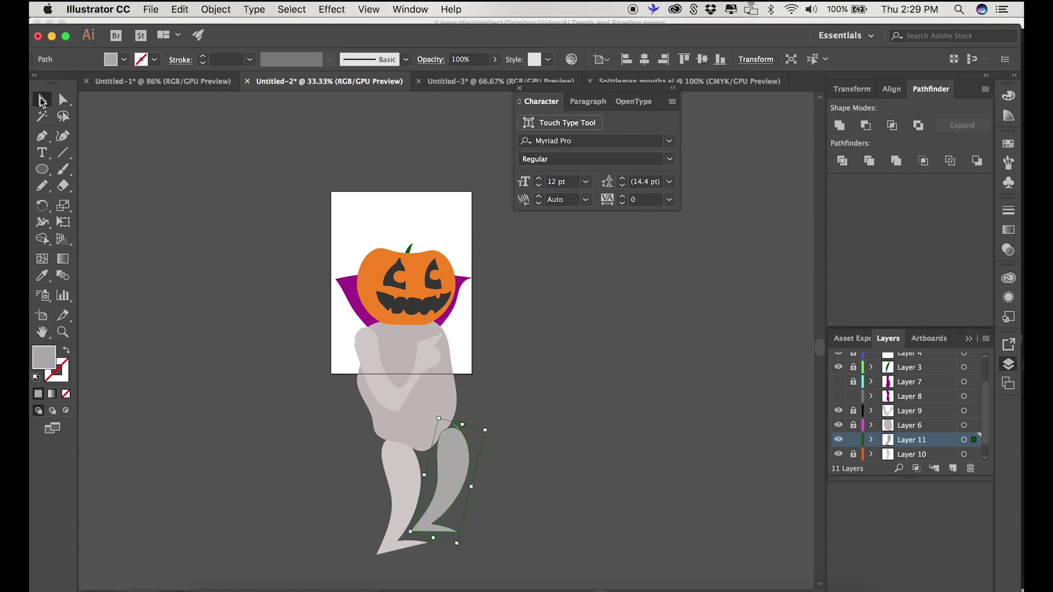
mouse_move(460, 455)
left_mouse_down()
mouse_move(447, 446)
mouse_move(408, 470)
mouse_move(450, 463)
left_mouse_up()
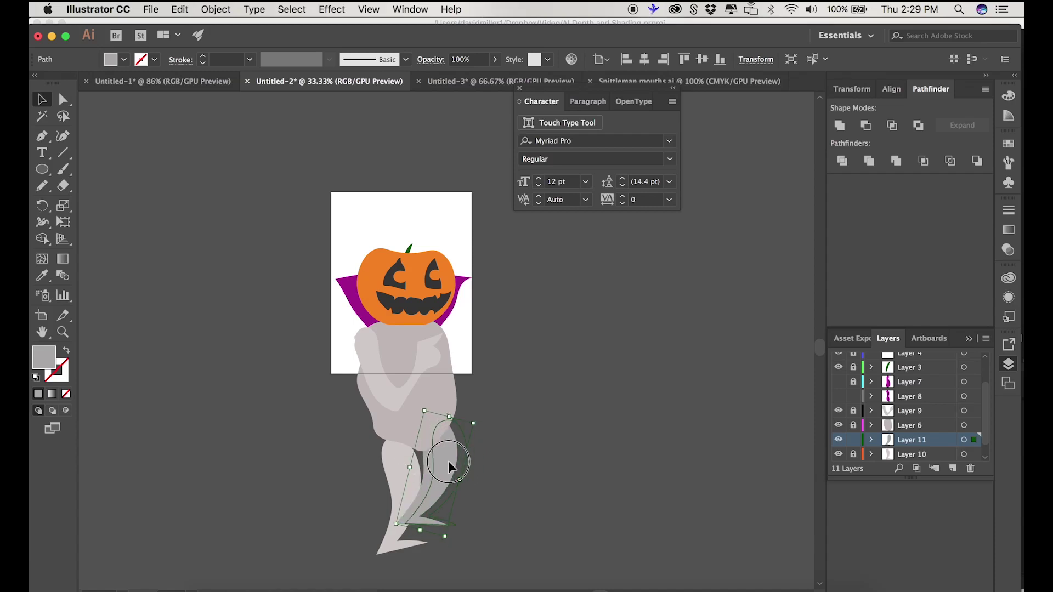
left_click(396, 484)
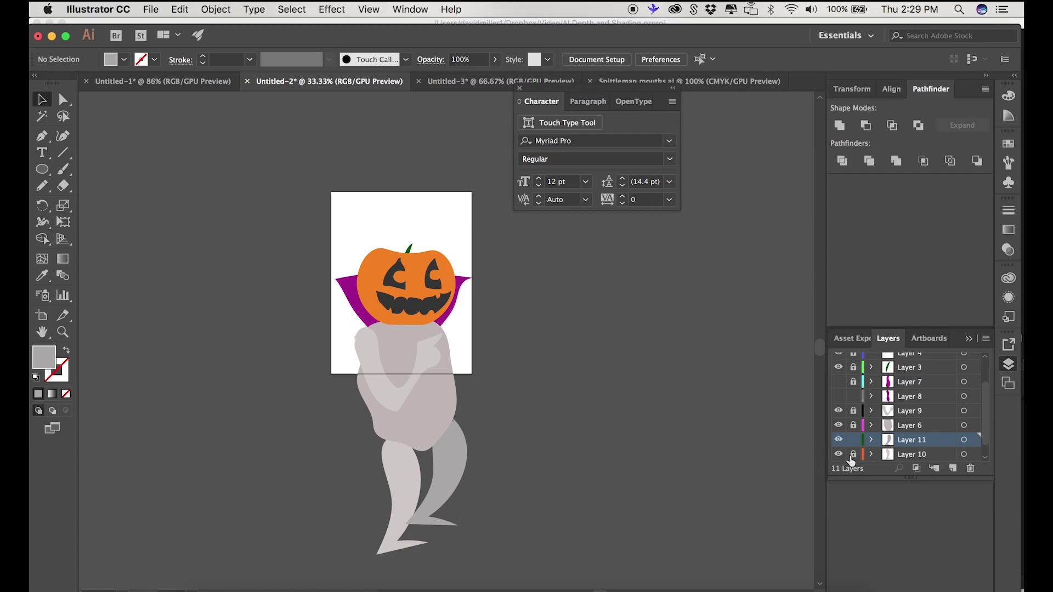
left_click_drag(913, 454, 908, 418)
Step: Tilt the front leg forward and nudge it up and left
left_click(410, 504)
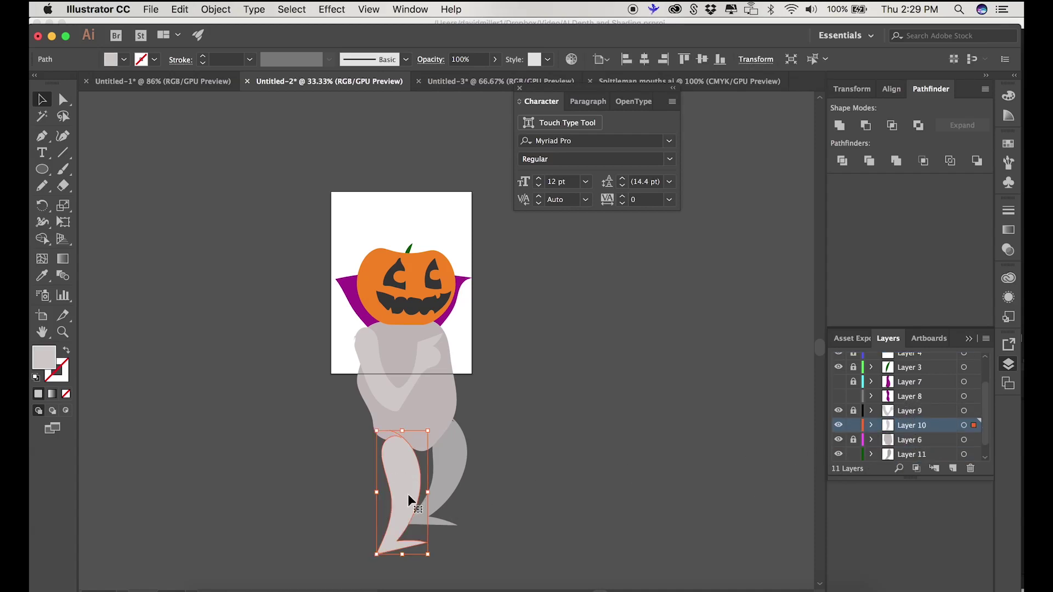
left_click_drag(434, 559, 415, 566)
left_click_drag(407, 490, 399, 481)
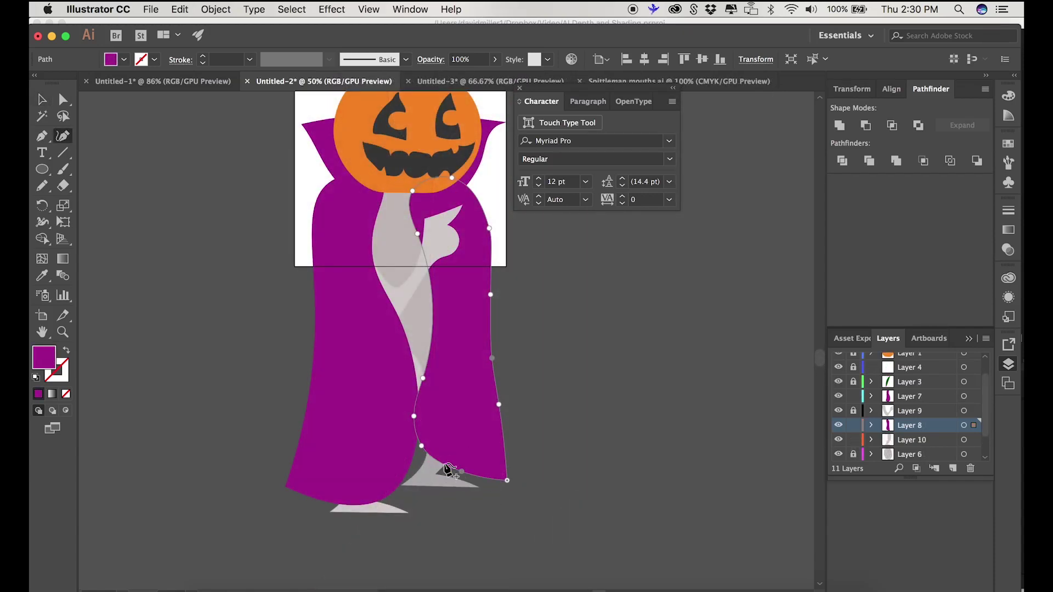
Step: Reshape the cape's edge upward to reveal more leg, keeping its purple fill unchanged
left_click_drag(421, 446, 421, 412)
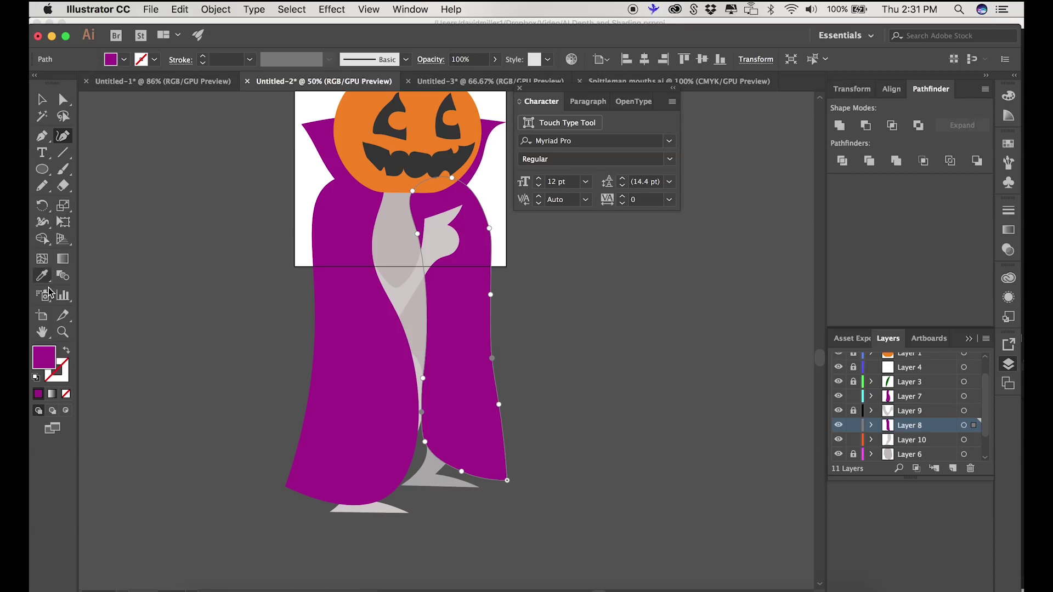
double_click(43, 358)
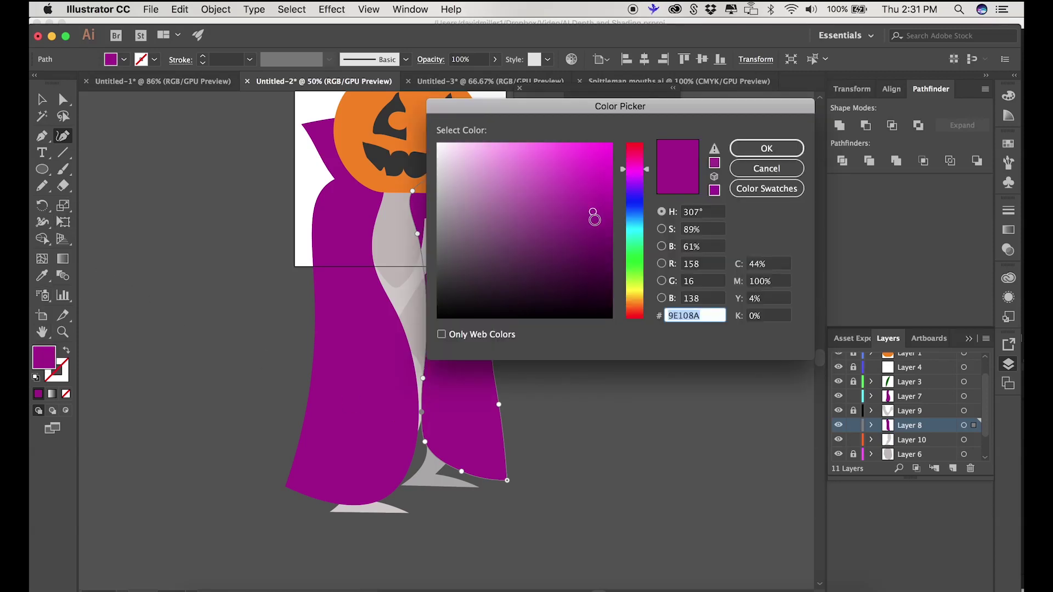
left_click(734, 150)
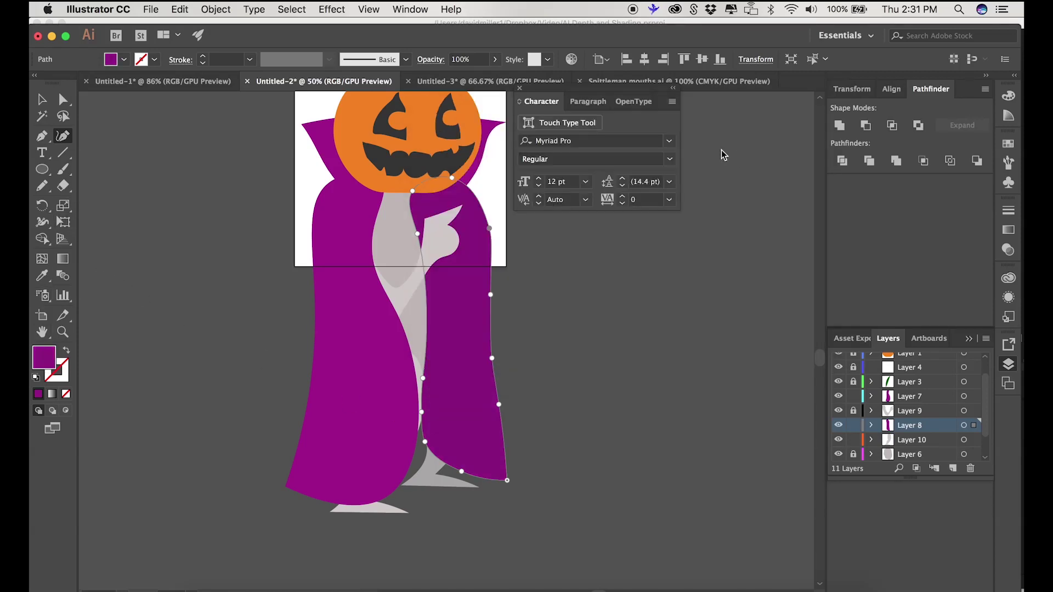
left_click(41, 100)
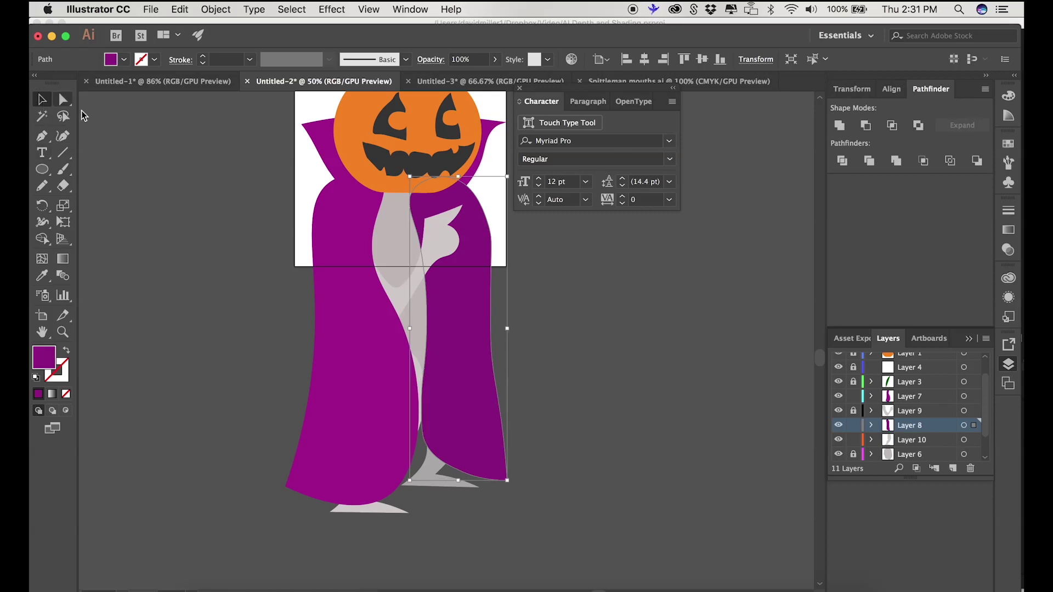
left_click(488, 199)
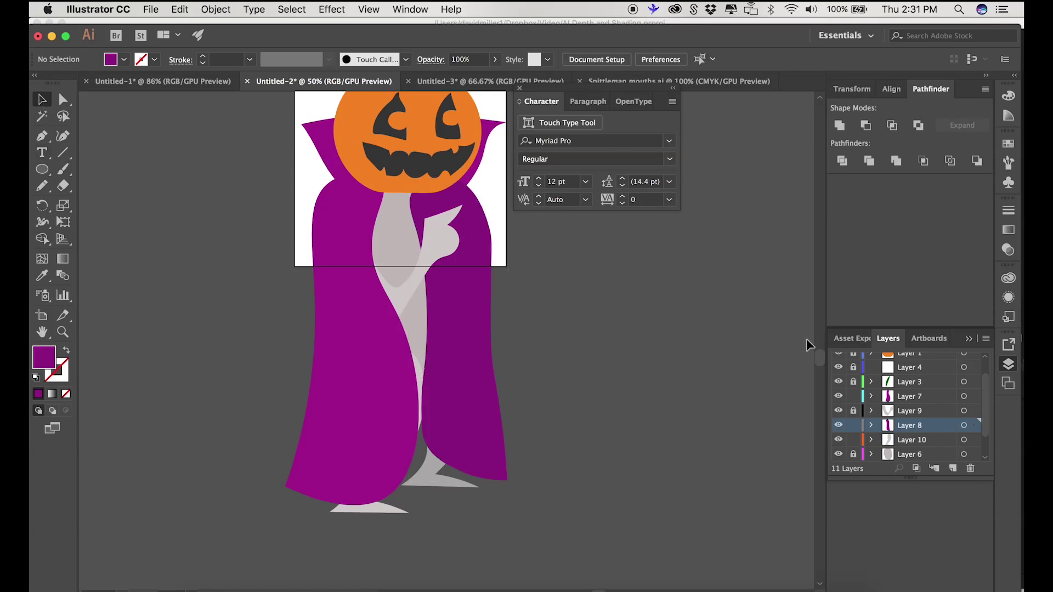
Step: Move Layer 8 below Layer 10 in the Layers panel
left_click(932, 430)
left_click_drag(932, 430, 937, 449)
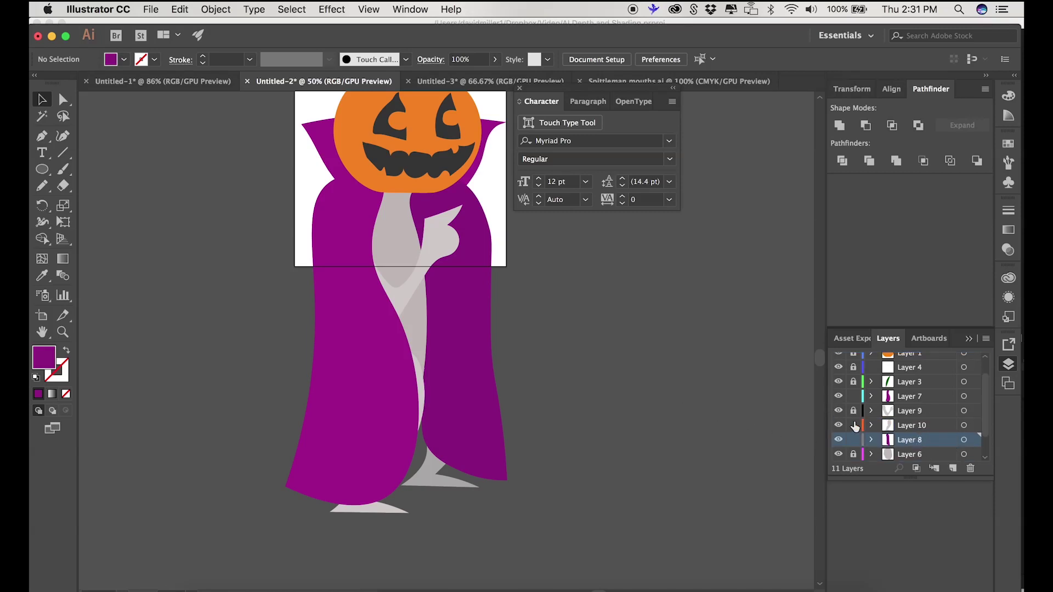
scroll(884, 432, "down", 2)
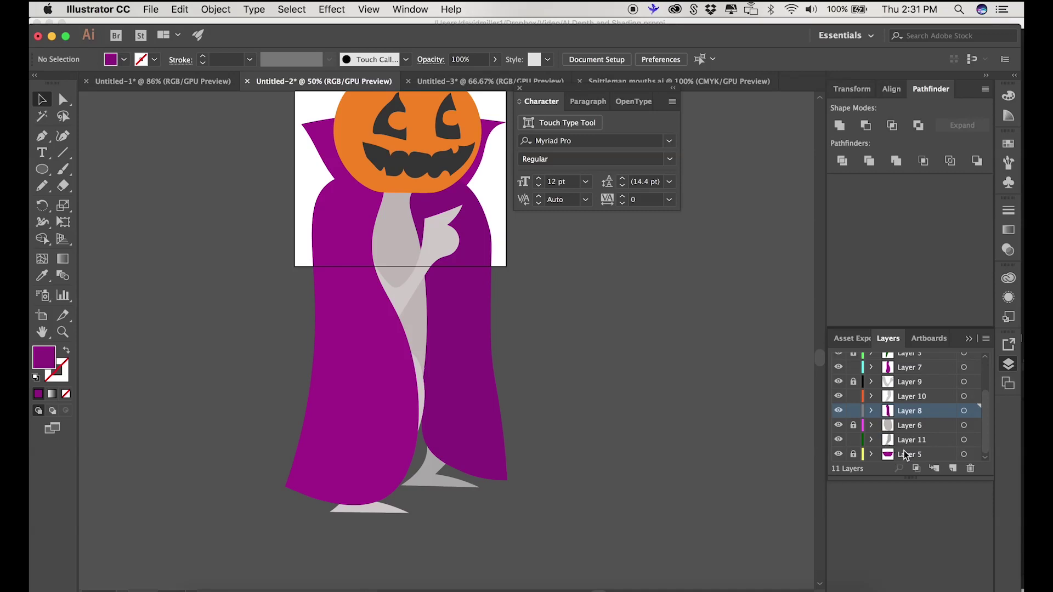
Step: Recolour the collar behind the pumpkin head to a deeper purple, #7C0E72
left_click(332, 150)
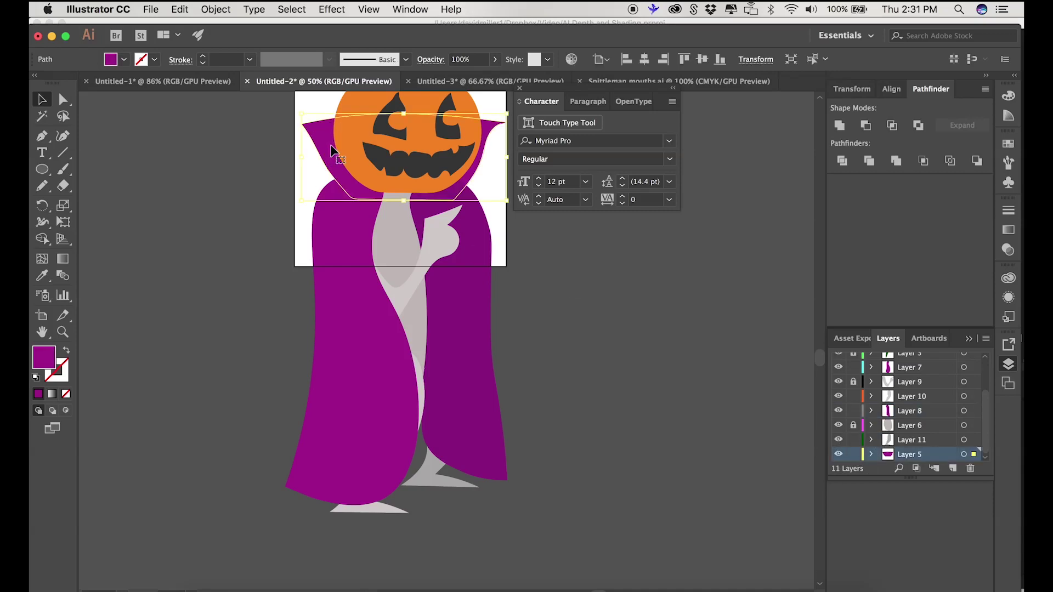
double_click(42, 365)
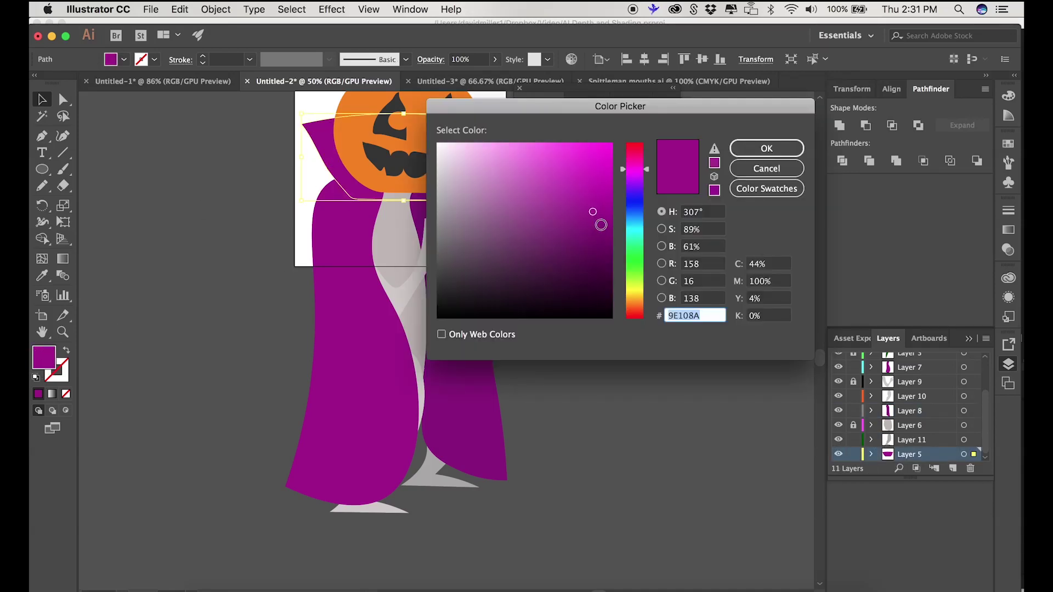
left_click(593, 233)
left_click(767, 148)
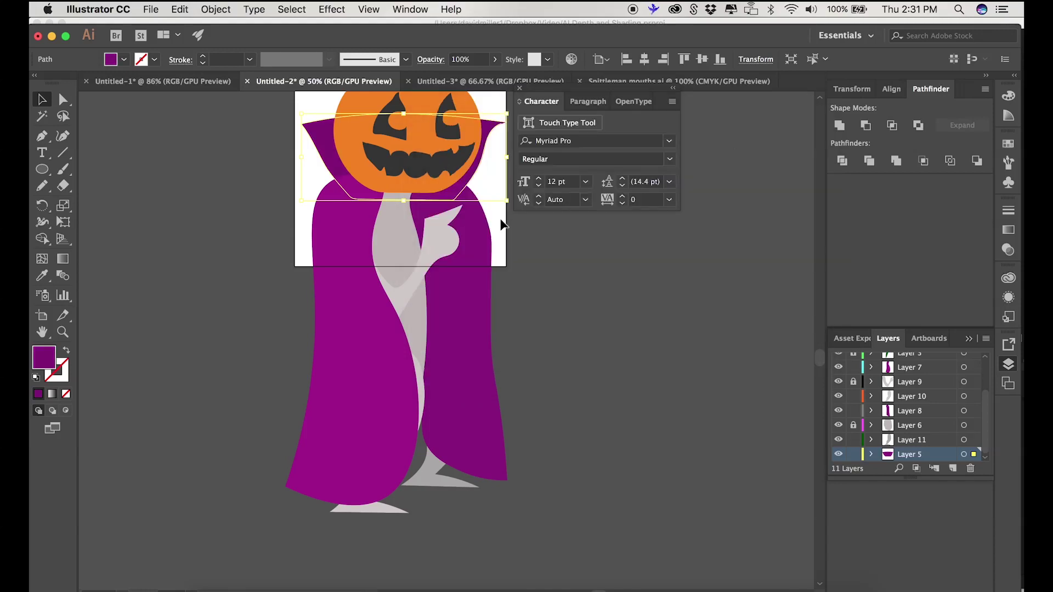
left_click(248, 264)
scroll(530, 304, "down", 2)
scroll(530, 304, "up", 5)
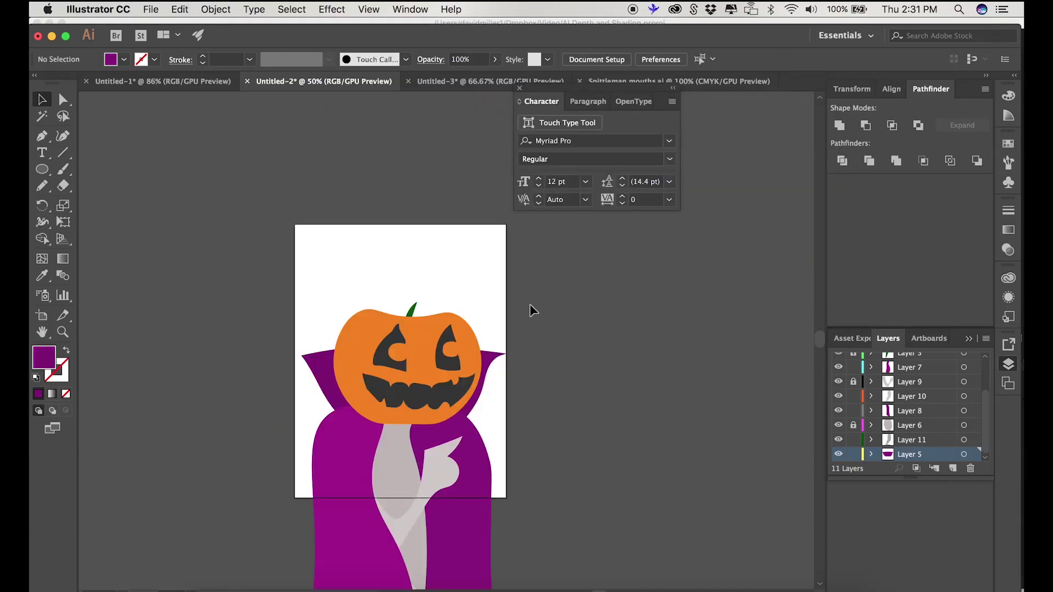
scroll(530, 304, "down", 2)
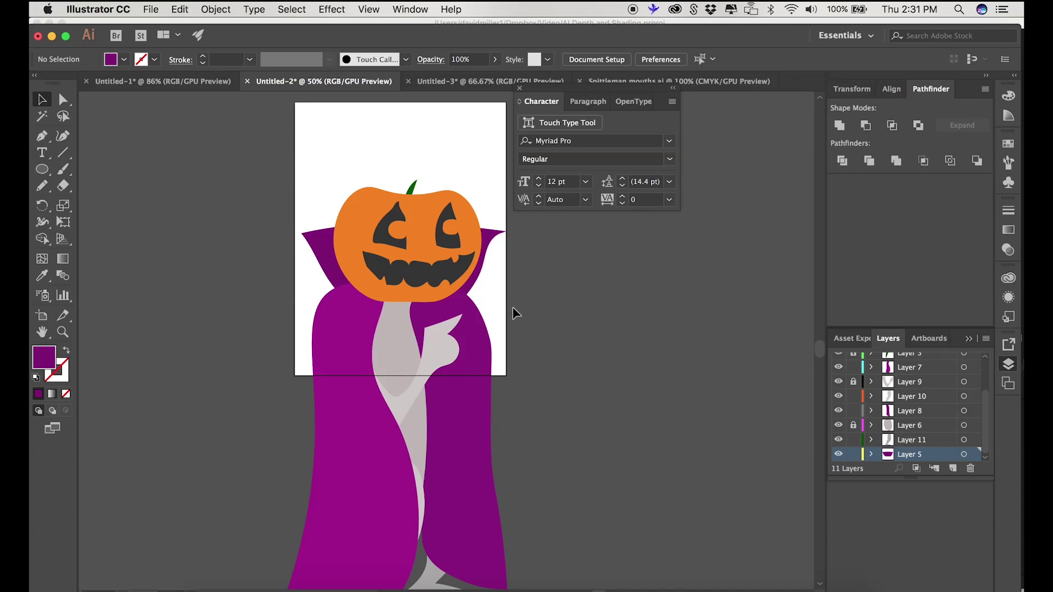
scroll(513, 307, "down", 3)
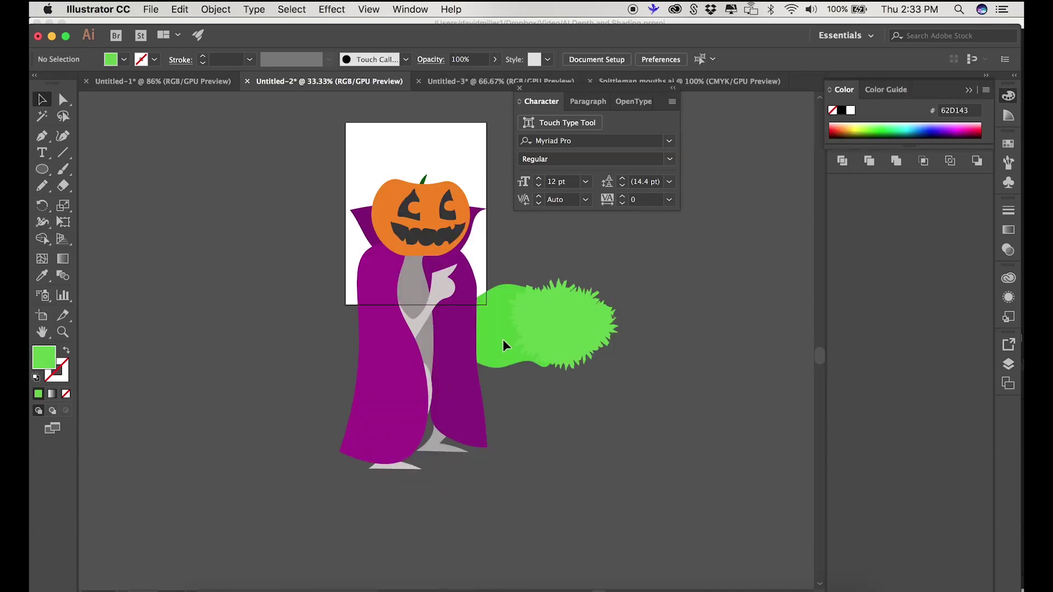
Step: Unlock Layer 2 and apply the Roughen effect to the smooth green bush shape
left_click(1008, 364)
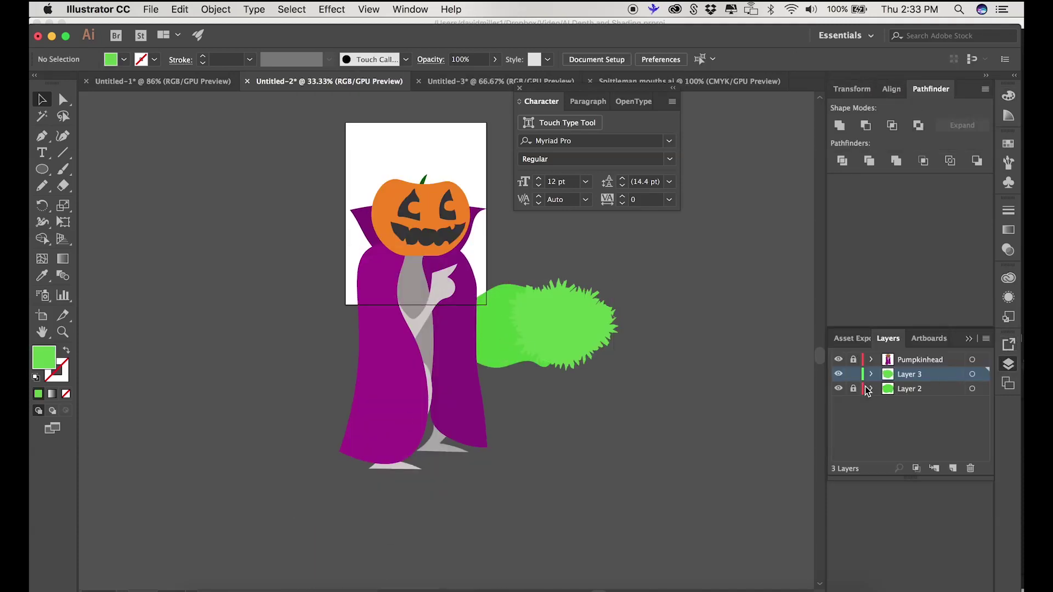
left_click(853, 389)
left_click(506, 349)
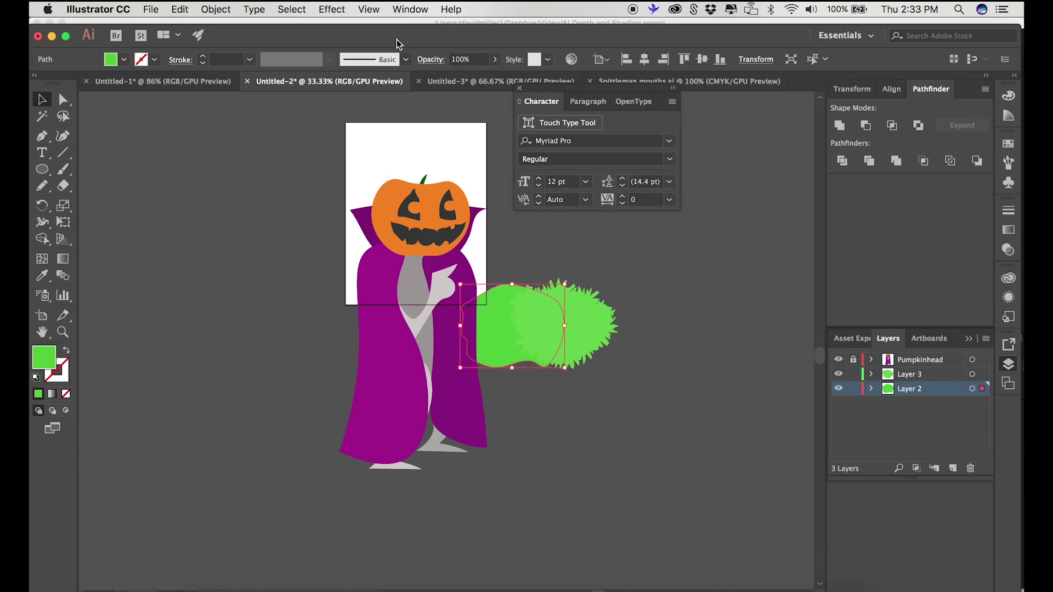
left_click(333, 9)
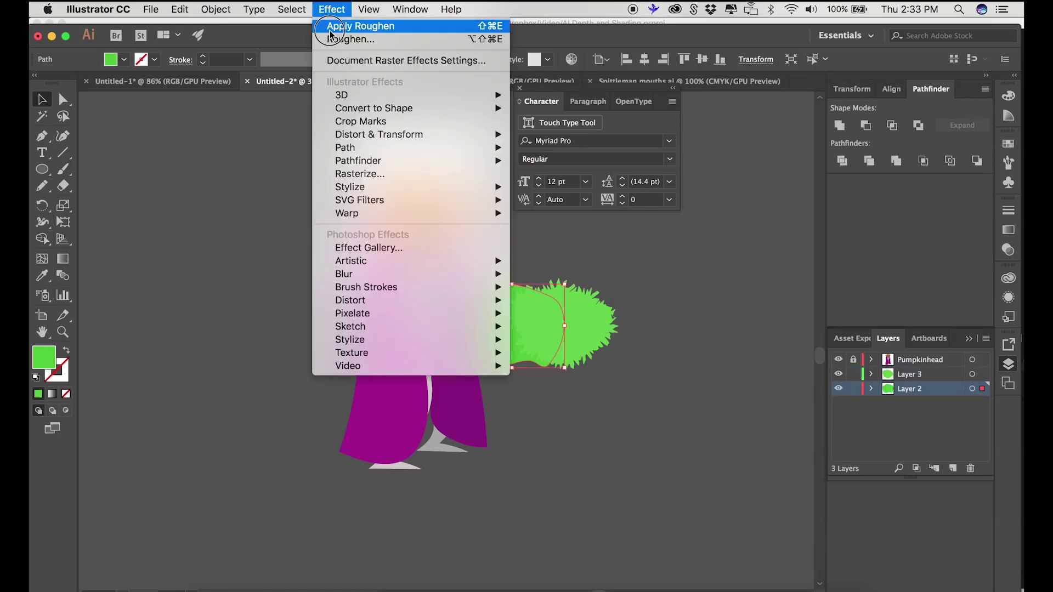
left_click(342, 24)
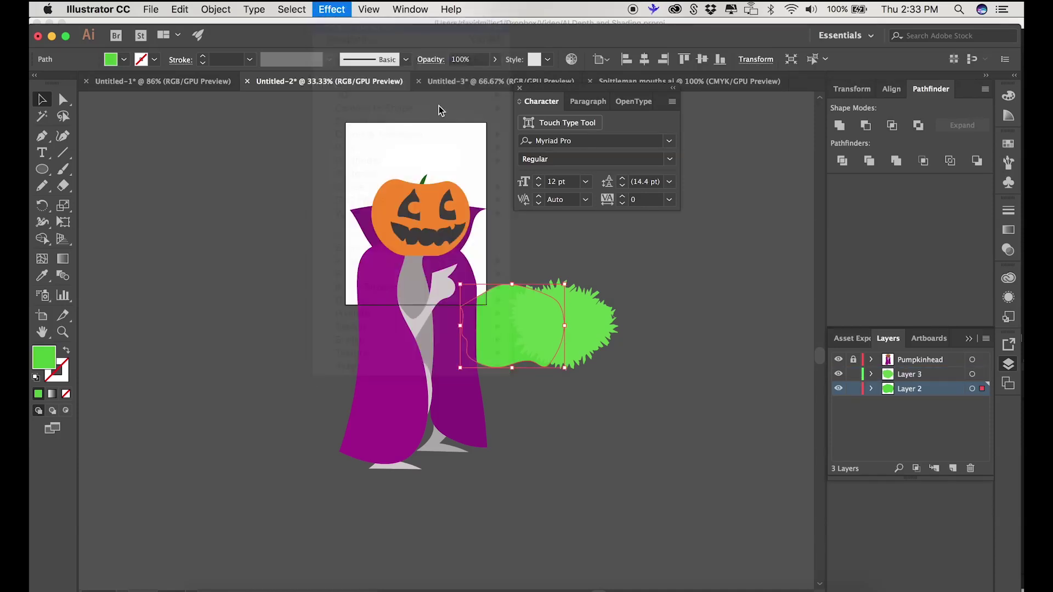
double_click(44, 362)
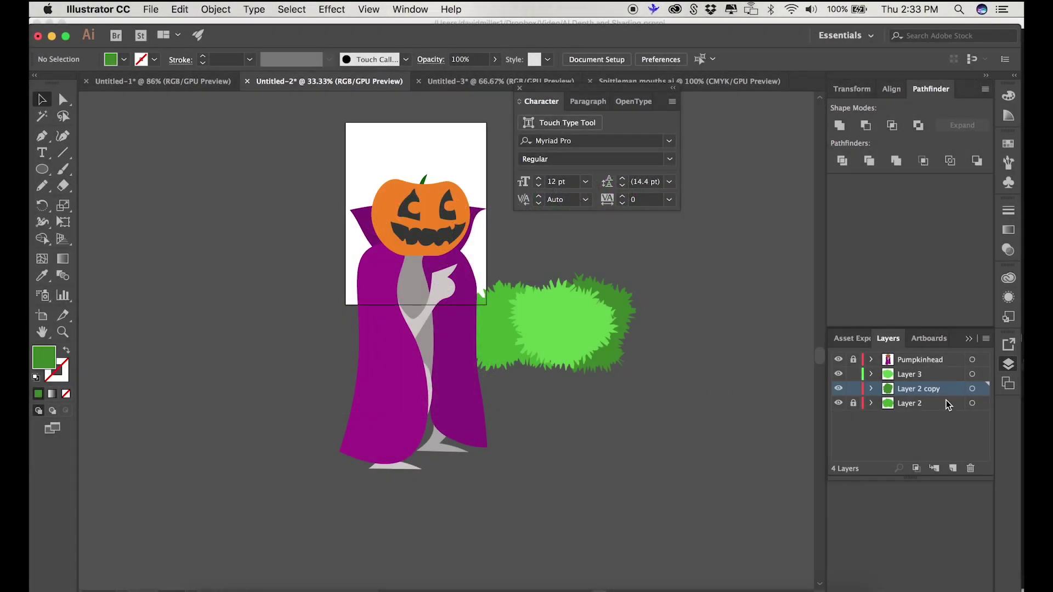
Step: Merge the bush layers into one named bush, then draw a large rectangle above-right of it
left_click(910, 374)
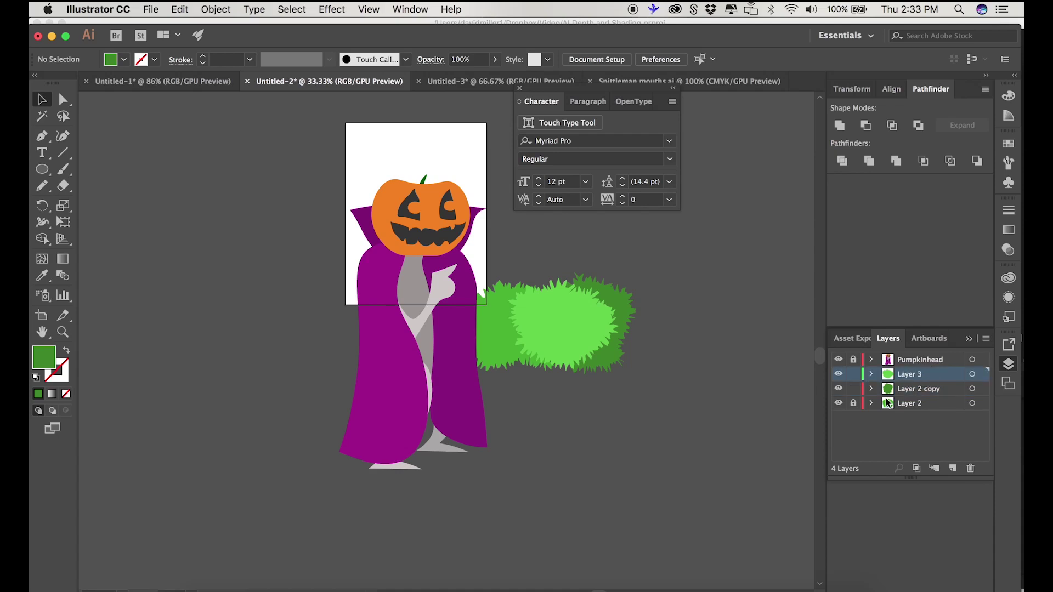
left_click(854, 403)
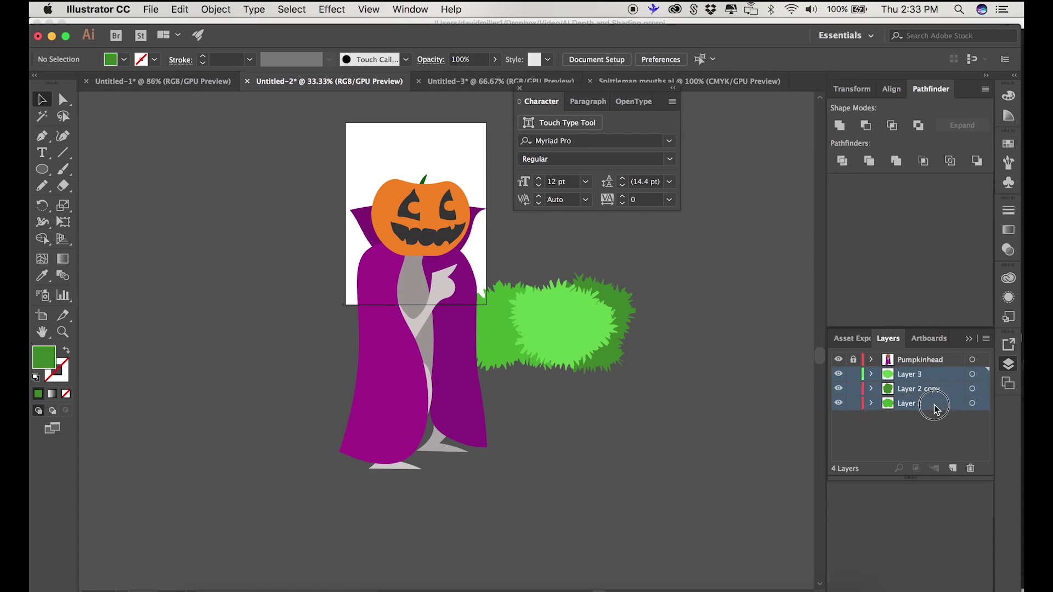
left_click(986, 340)
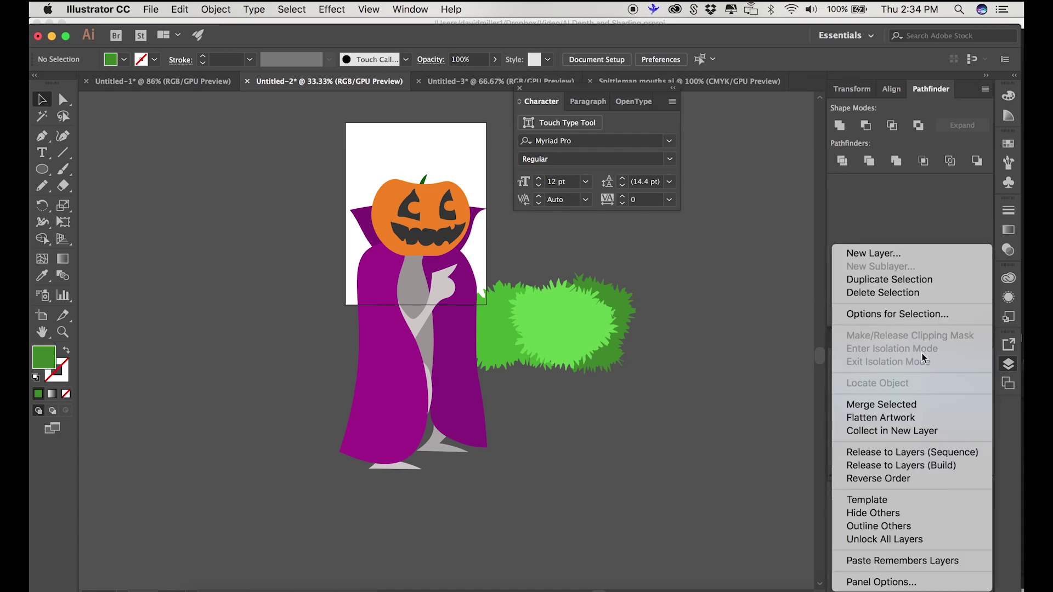
left_click(914, 405)
double_click(905, 377)
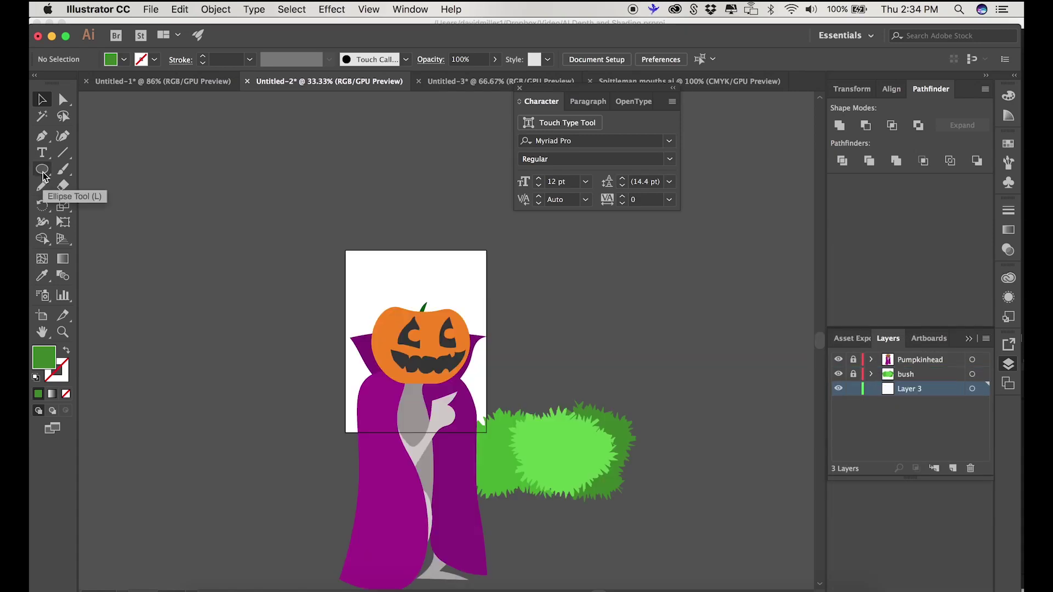
left_click_drag(42, 170, 91, 169)
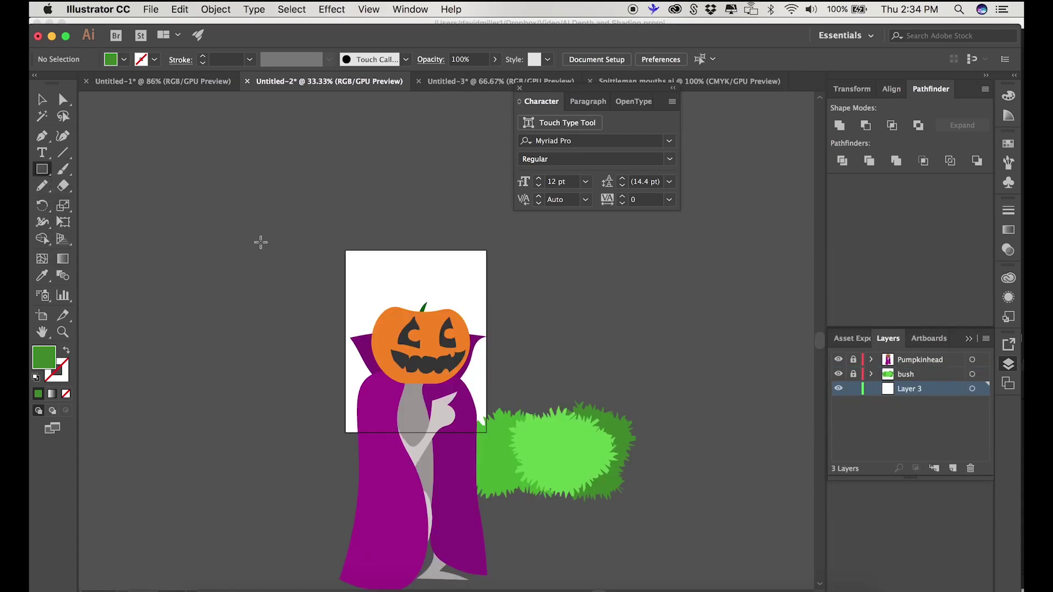
left_click_drag(545, 450, 782, 260)
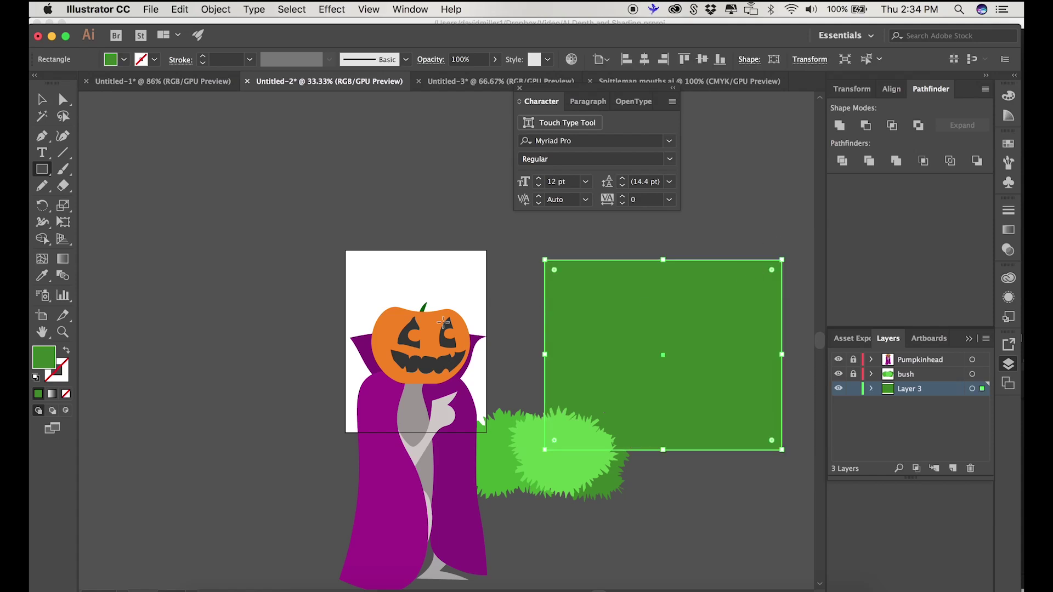
Step: Fill the large rectangle with grey to form the house wall
double_click(54, 359)
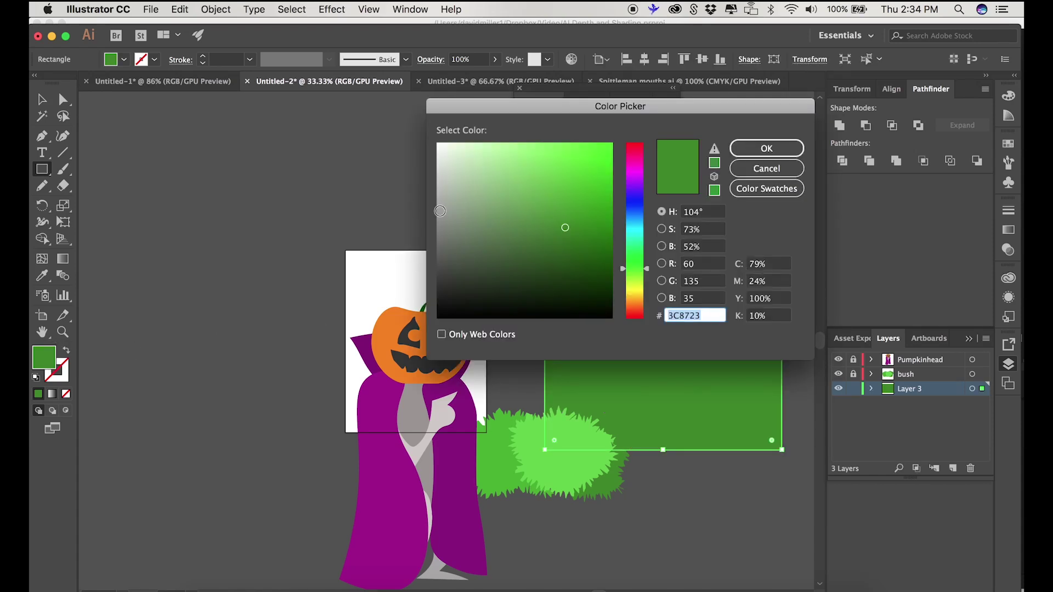
left_click(440, 211)
left_click(767, 149)
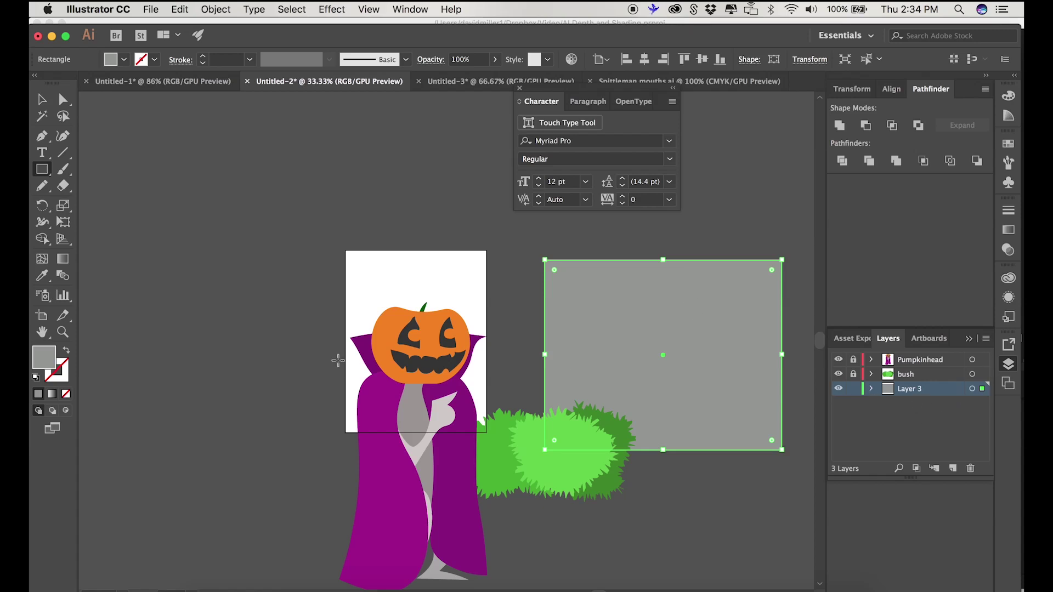
left_click(636, 463)
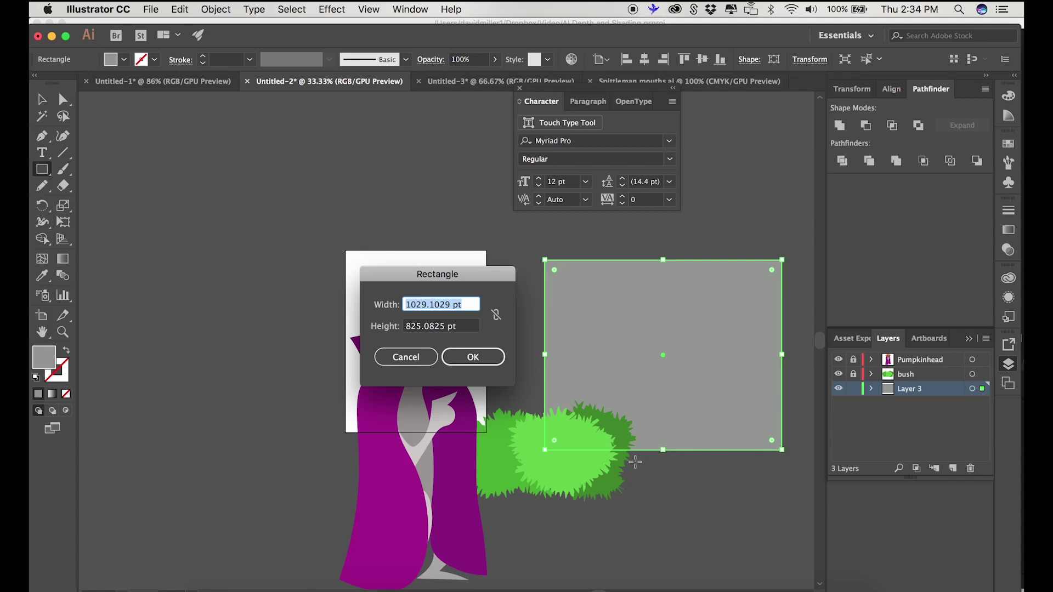
left_click(409, 357)
Step: Draw a dark olive #494624 door at the wall's bottom and outline the sloping roof
left_click_drag(635, 449, 681, 384)
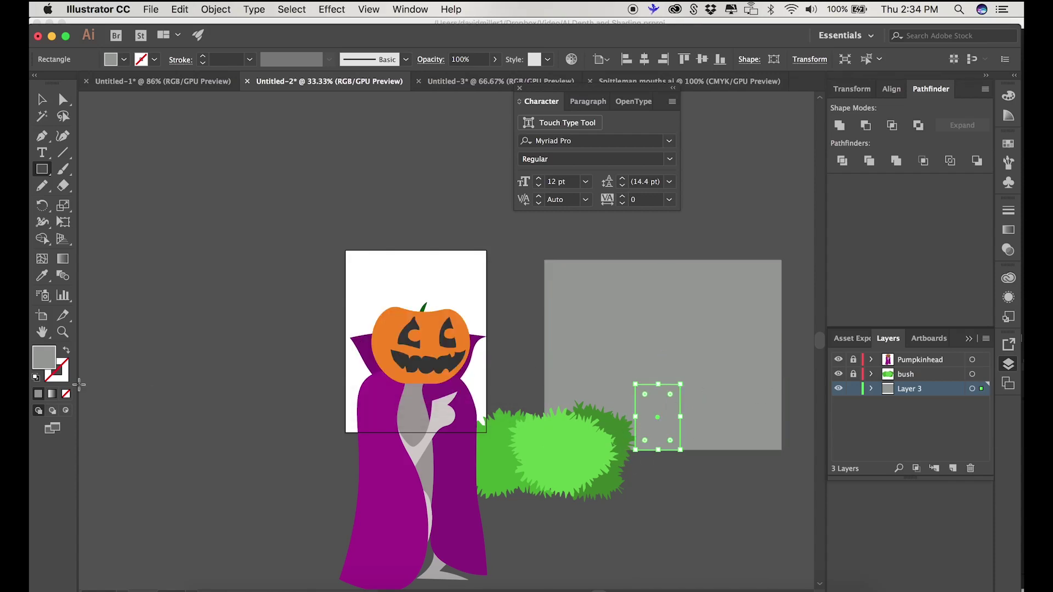
double_click(43, 358)
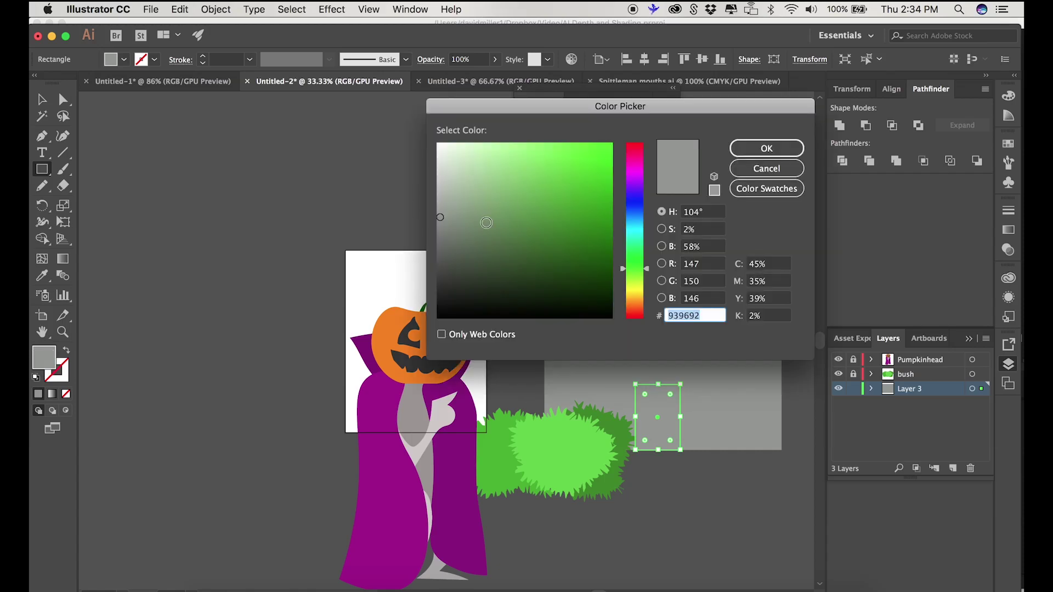
left_click(635, 293)
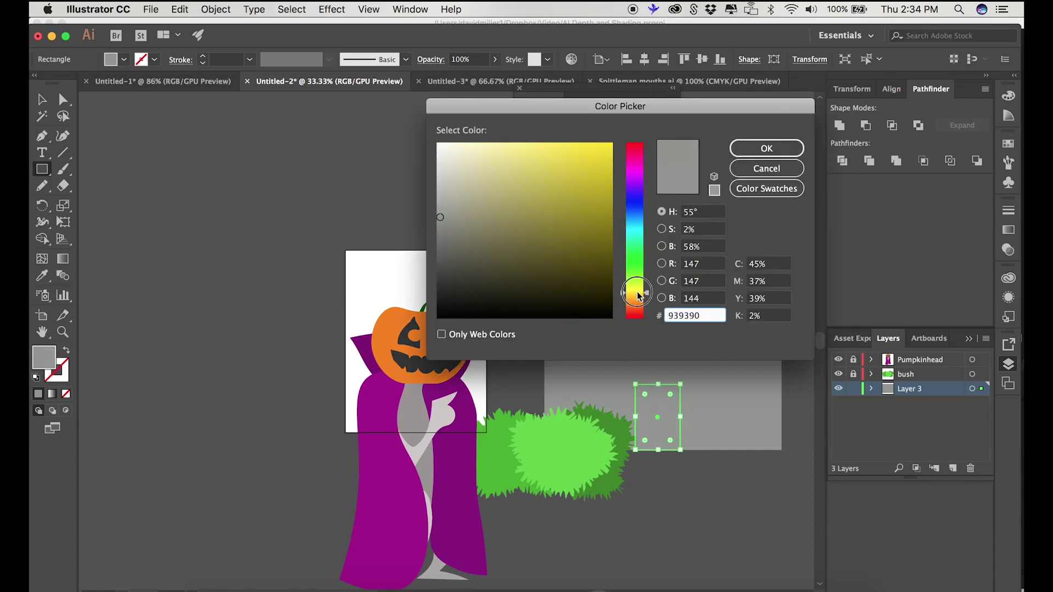
left_click(593, 228)
left_click(574, 252)
left_click(503, 243)
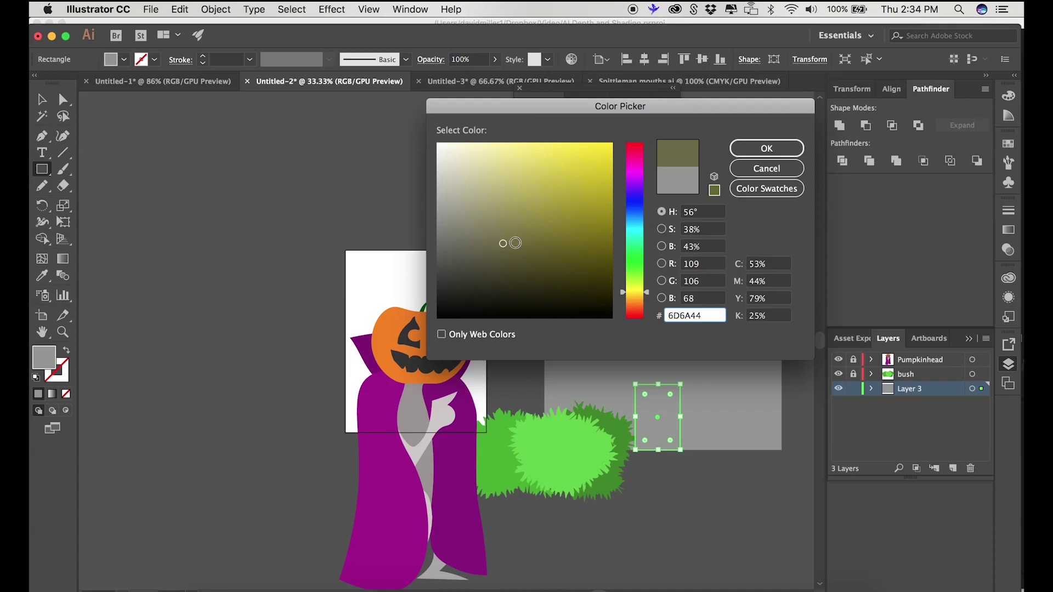
left_click(533, 251)
left_click(527, 268)
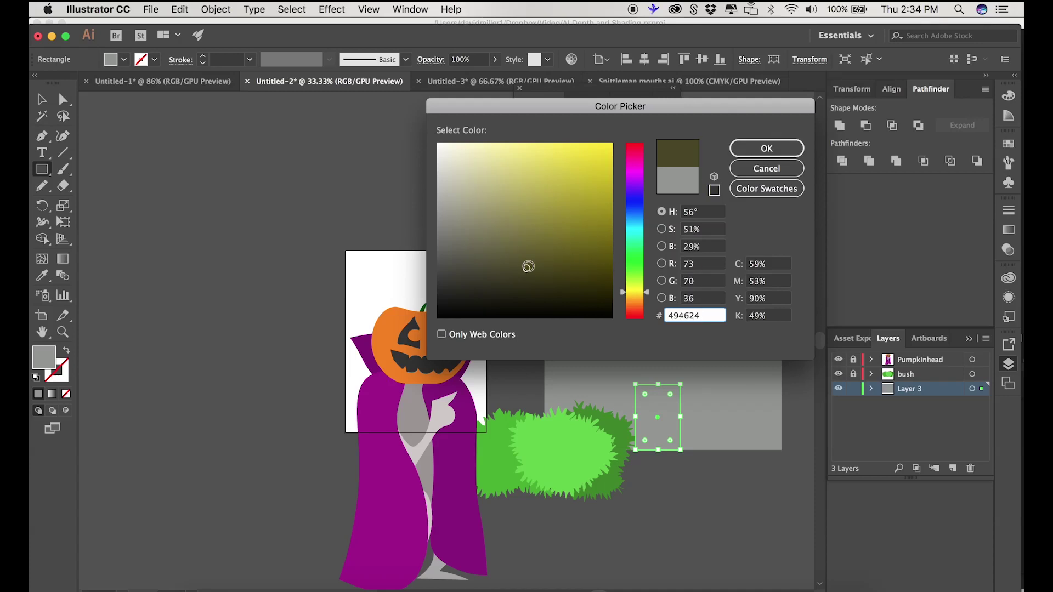
left_click(767, 148)
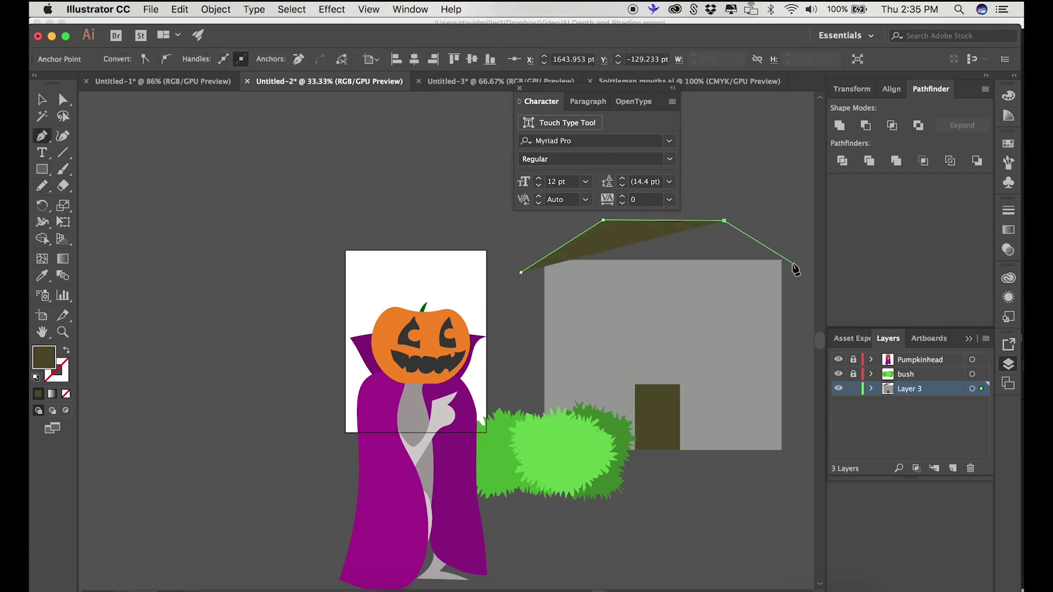
left_click(794, 264)
left_click(521, 272)
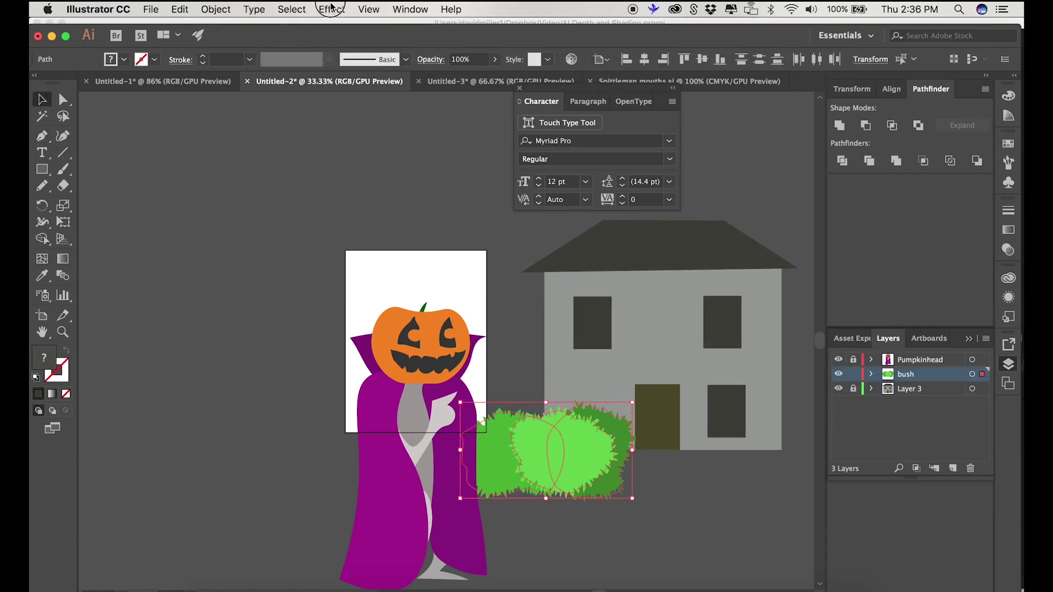
Step: Apply a Gaussian Blur with radius 5 to the bush, then lock the bush layer
left_click(331, 8)
mouse_move(344, 276)
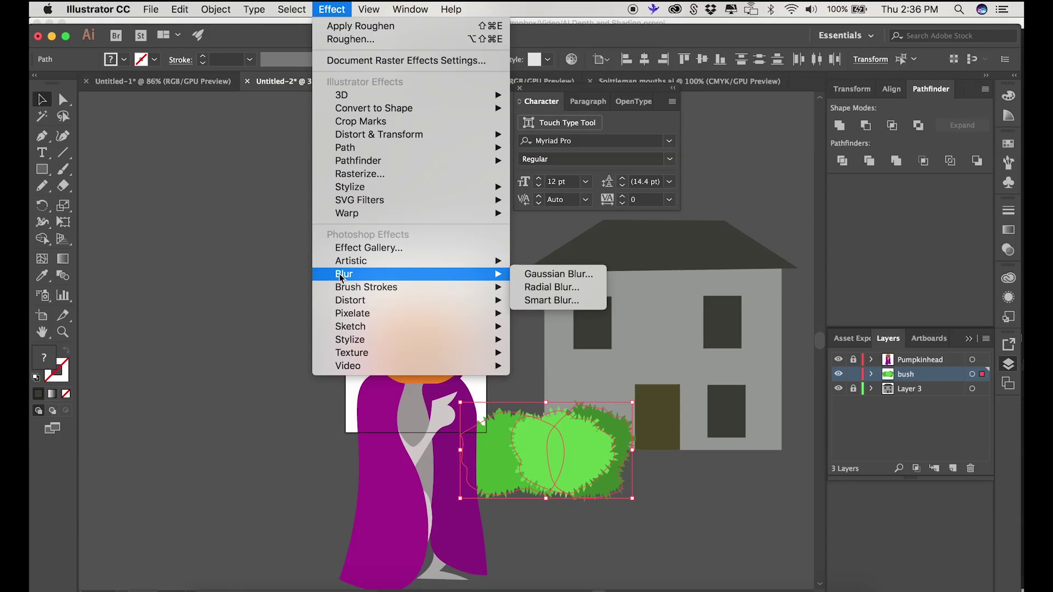
left_click(546, 280)
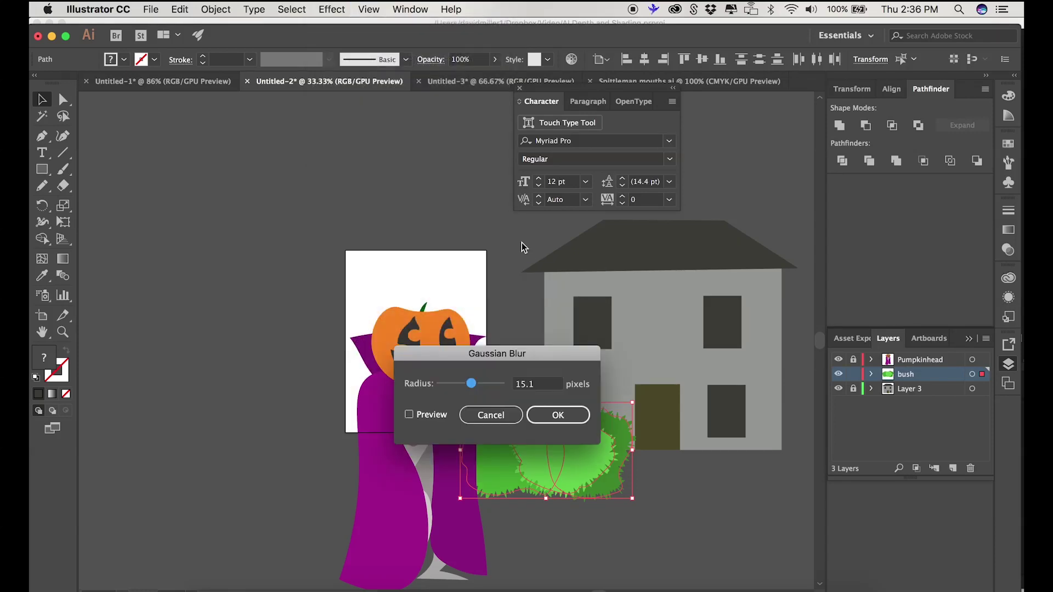
left_click_drag(450, 386, 457, 388)
left_click_drag(536, 362, 460, 240)
left_click(333, 293)
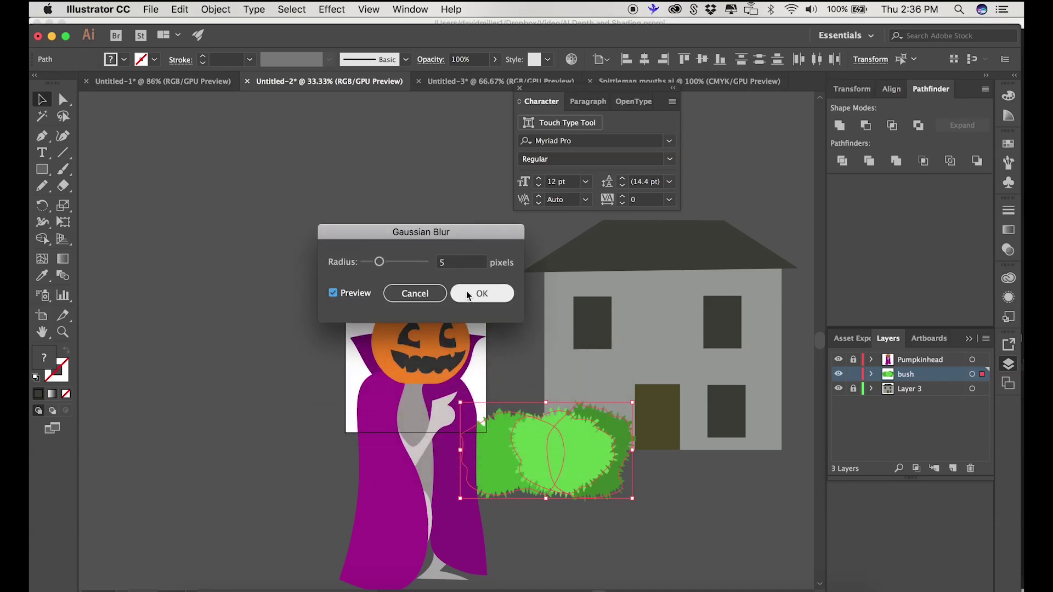
left_click(471, 294)
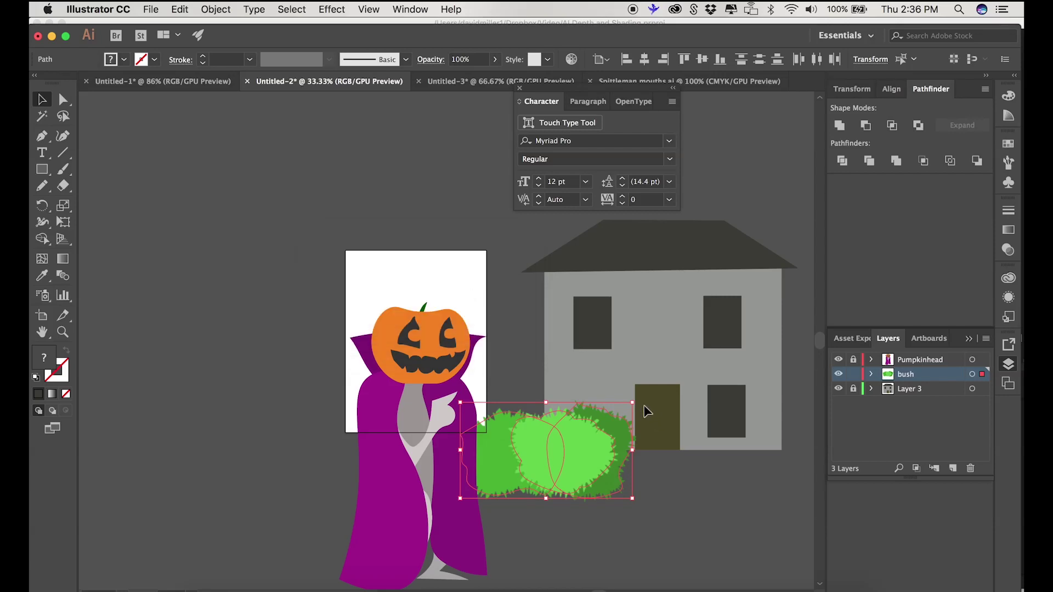
left_click(855, 374)
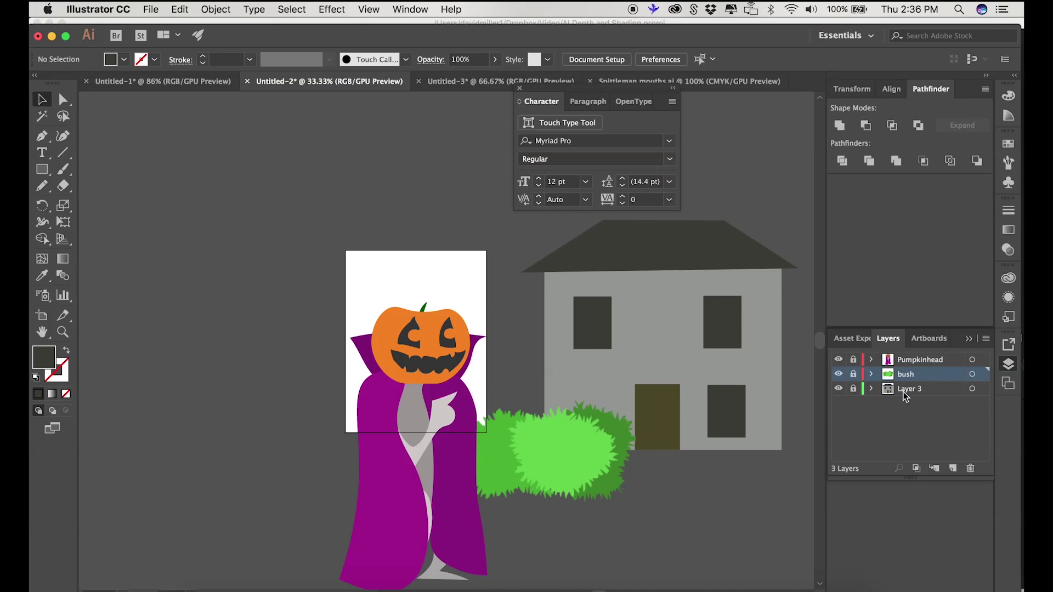
Step: Apply a 30-pixel Gaussian Blur to all the house shapes, then lock Layer 3
left_click_drag(779, 187, 538, 435)
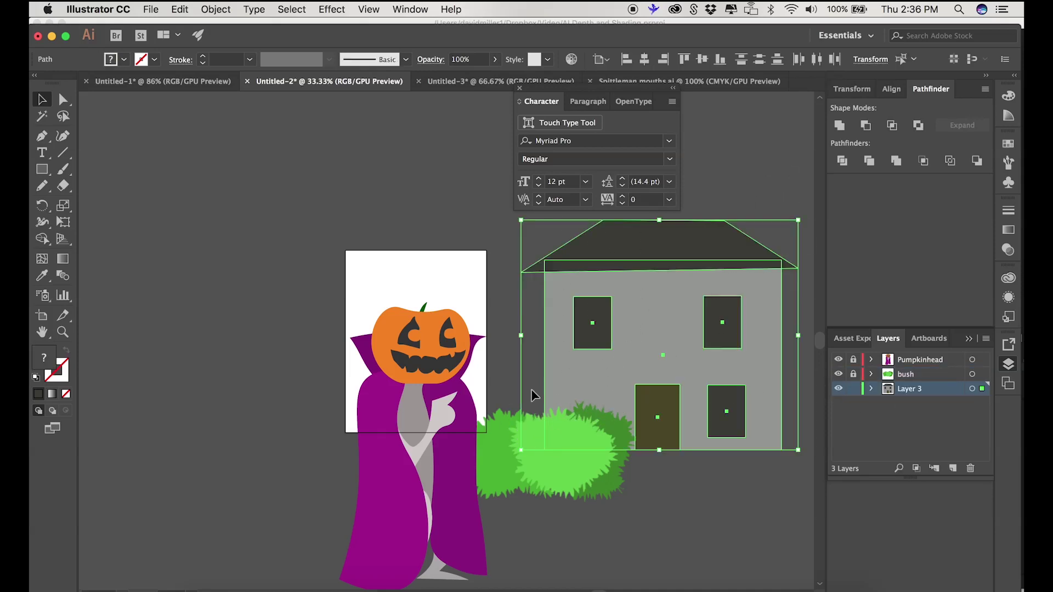
left_click(331, 9)
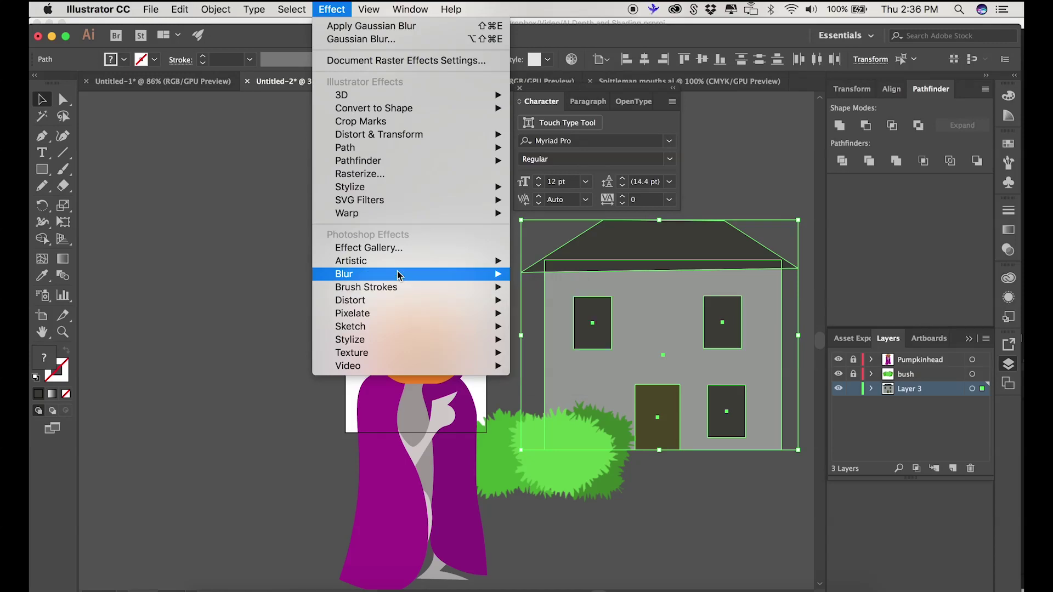
mouse_move(400, 274)
left_click(543, 274)
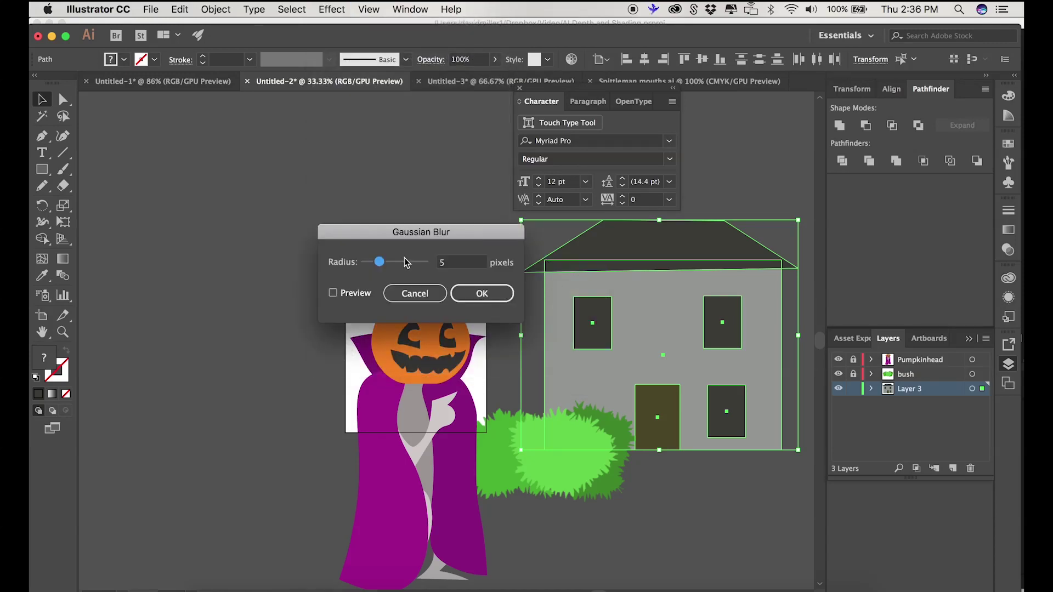
left_click(451, 263)
type("5")
key("BackSpace")
type("30")
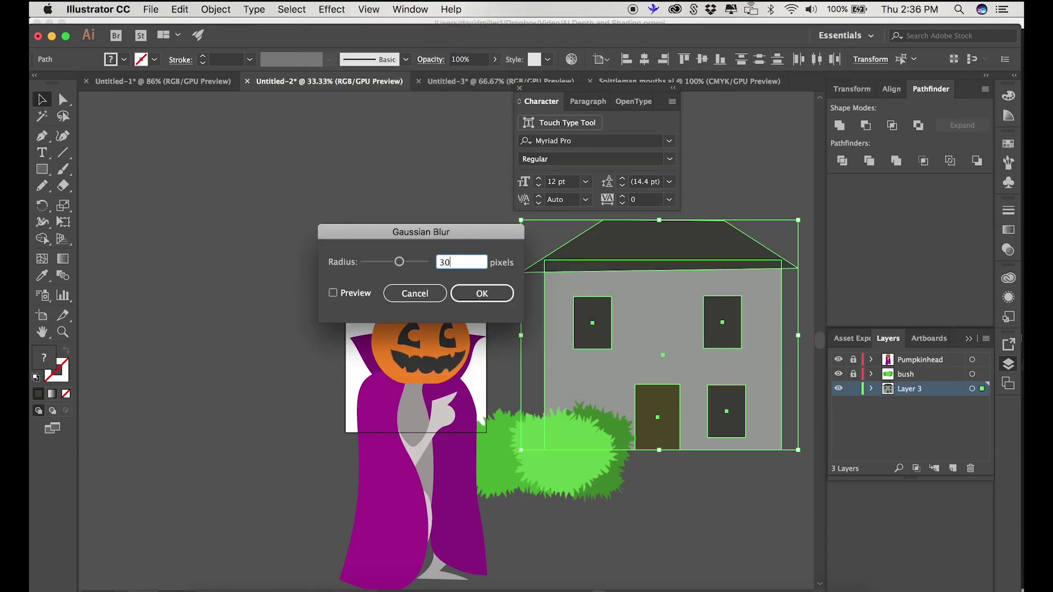
key("Tab")
left_click(473, 296)
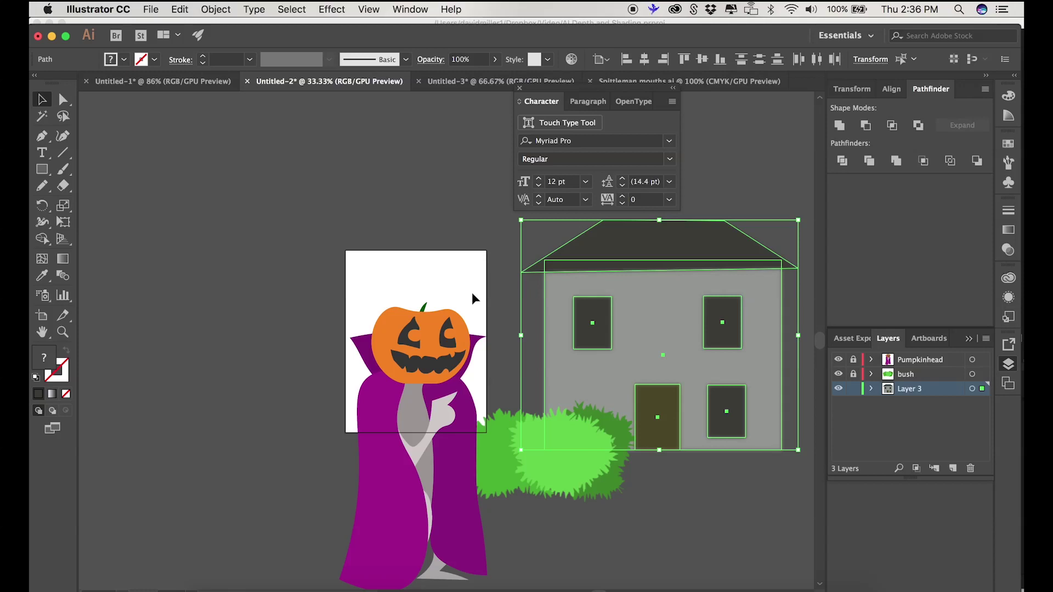
left_click(408, 260)
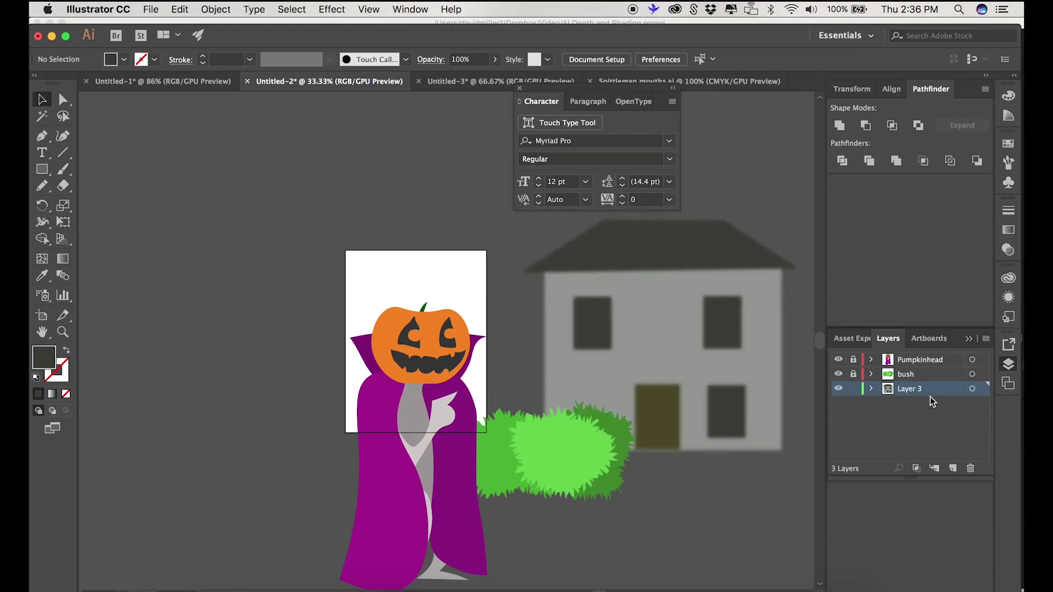
left_click(854, 388)
Step: Add a new Layer 4 below Layer 3 and zoom out to the whole scene
left_click(953, 468)
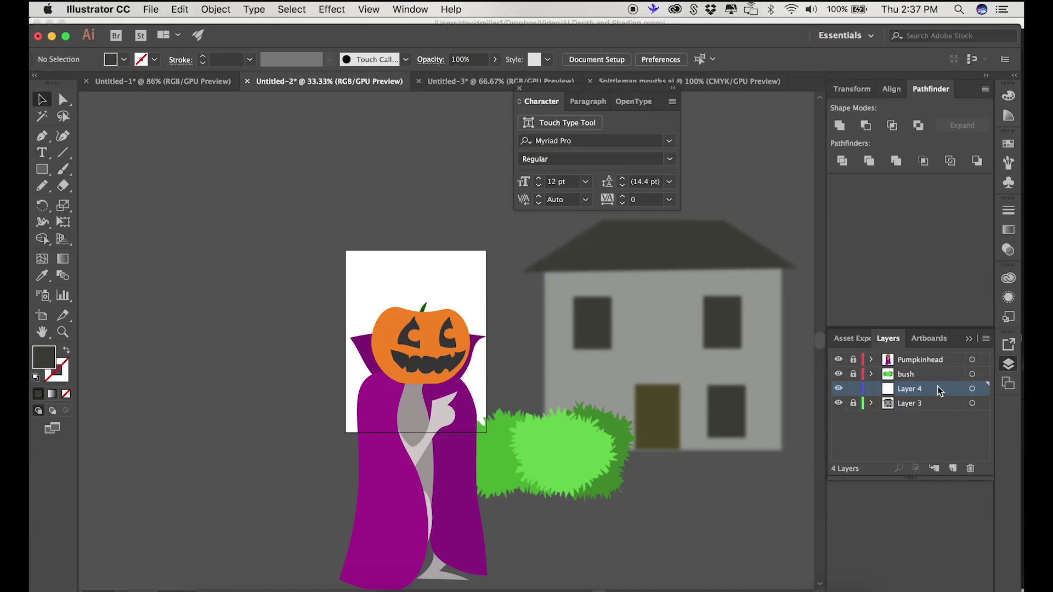
left_click_drag(940, 391, 936, 413)
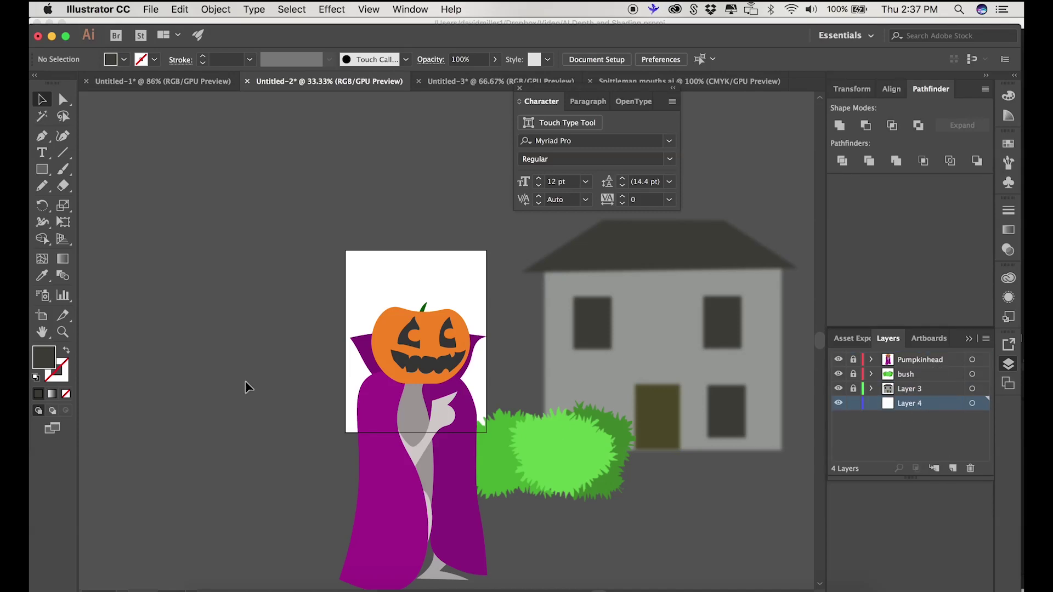
key("super+minus")
key("super+minus")
Step: Draw a background rectangle covering the scene and fill it light blue #7DAFD1
left_click(42, 171)
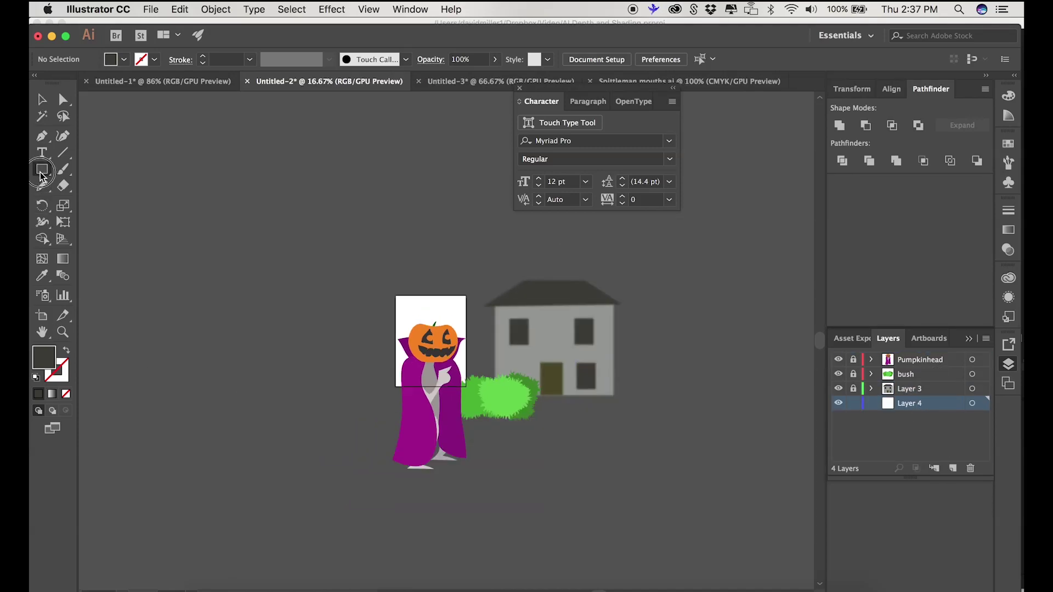
left_click_drag(41, 176, 94, 183)
mouse_move(324, 189)
left_mouse_down()
mouse_move(654, 449)
mouse_move(699, 435)
left_mouse_up()
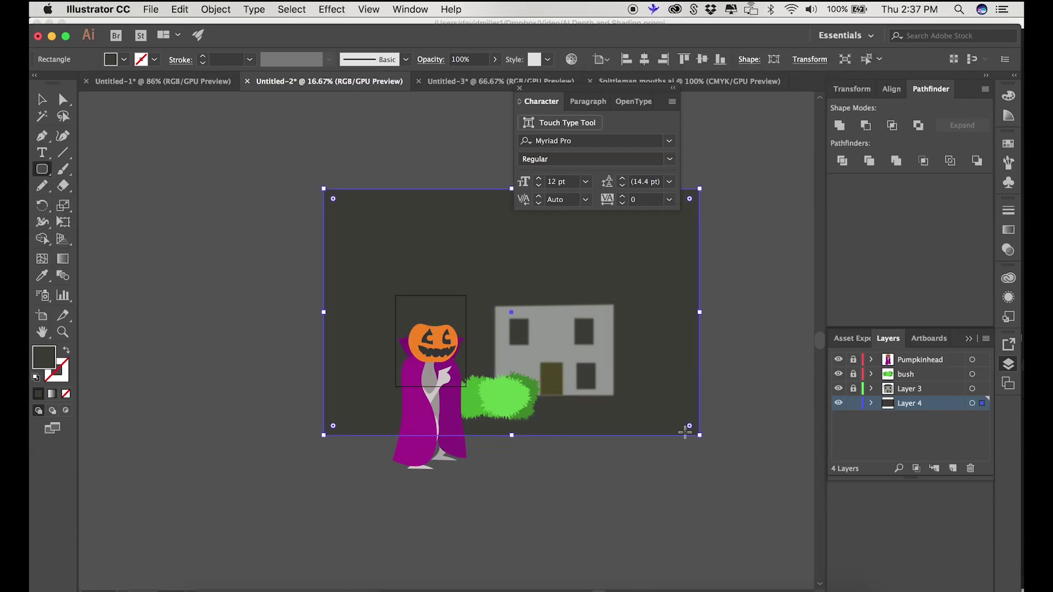
double_click(49, 363)
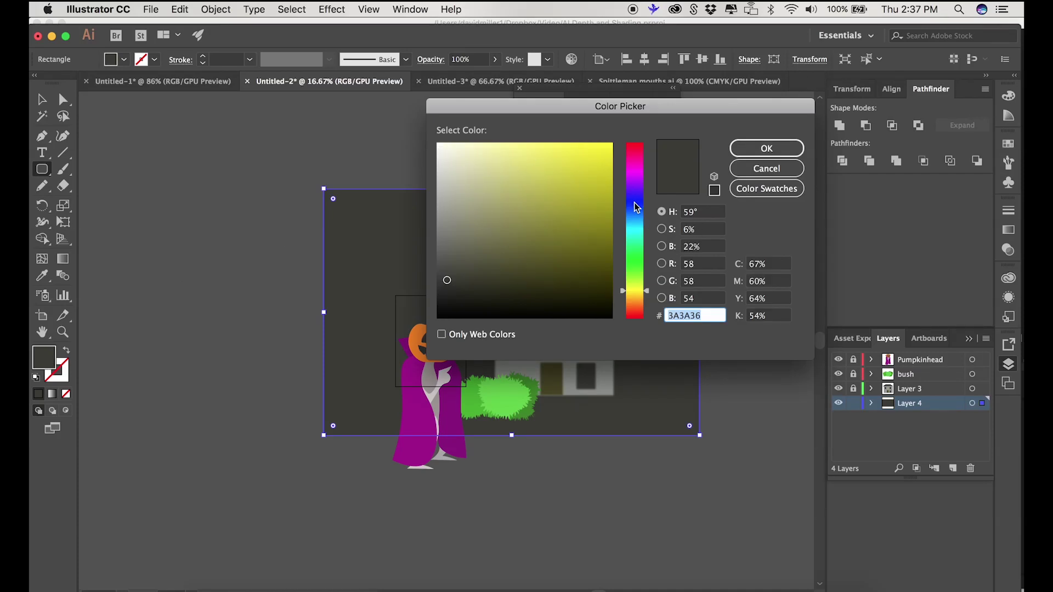
left_click(635, 219)
left_click(509, 174)
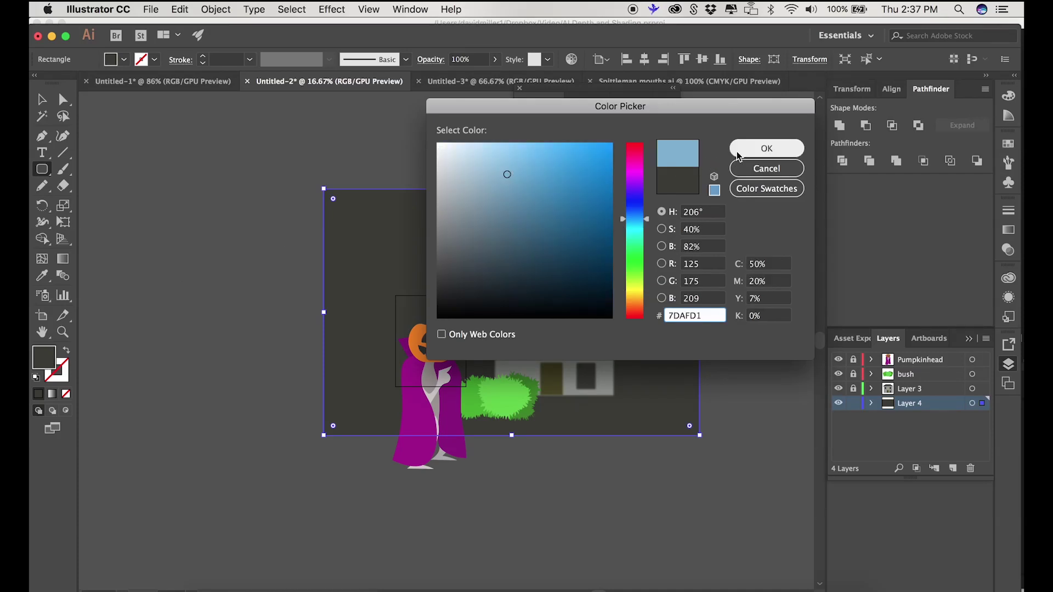
left_click(767, 148)
left_click(42, 99)
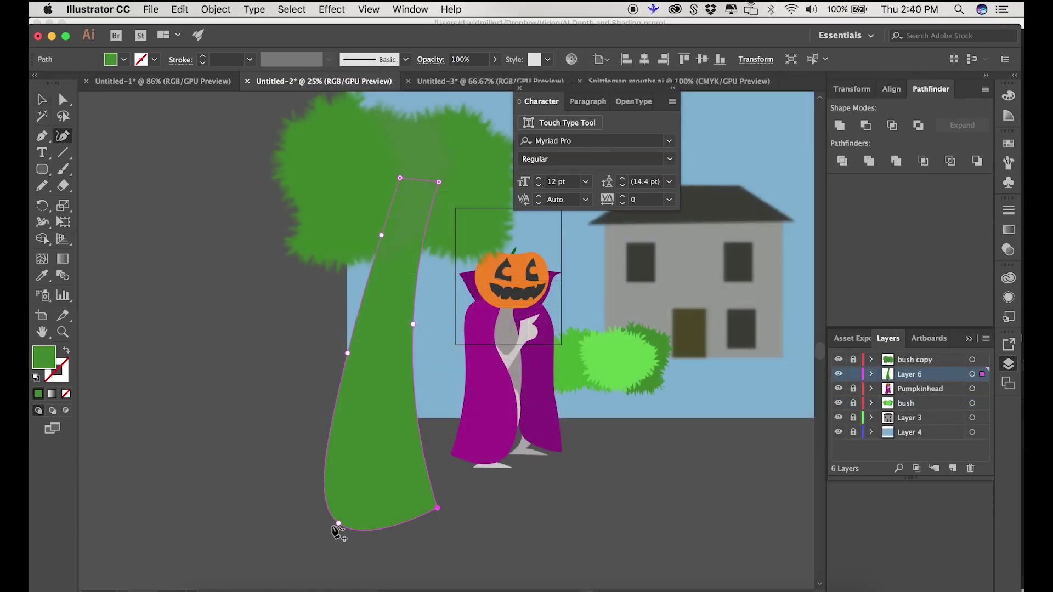
Step: Straighten the trunk's base, fill it dark olive #3F3D18, and reapply the Gaussian Blur
double_click(339, 524)
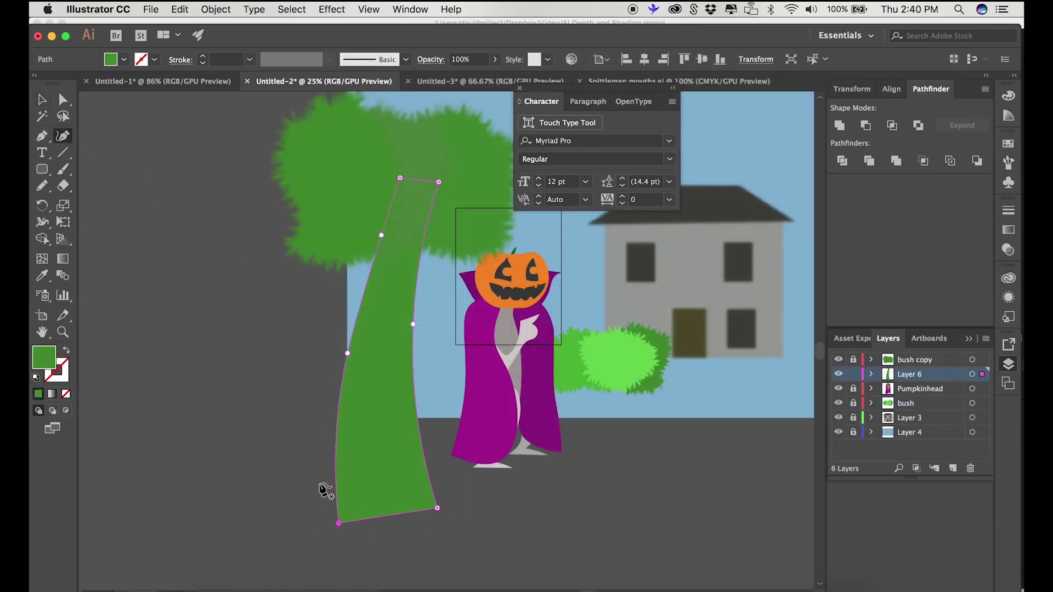
double_click(39, 362)
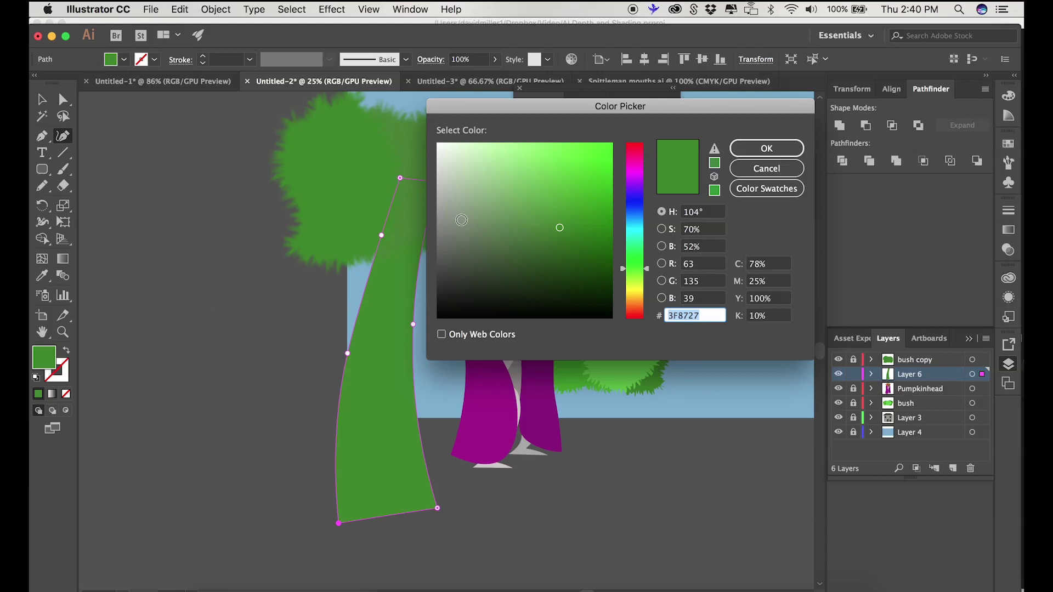
left_click(641, 291)
left_click(547, 275)
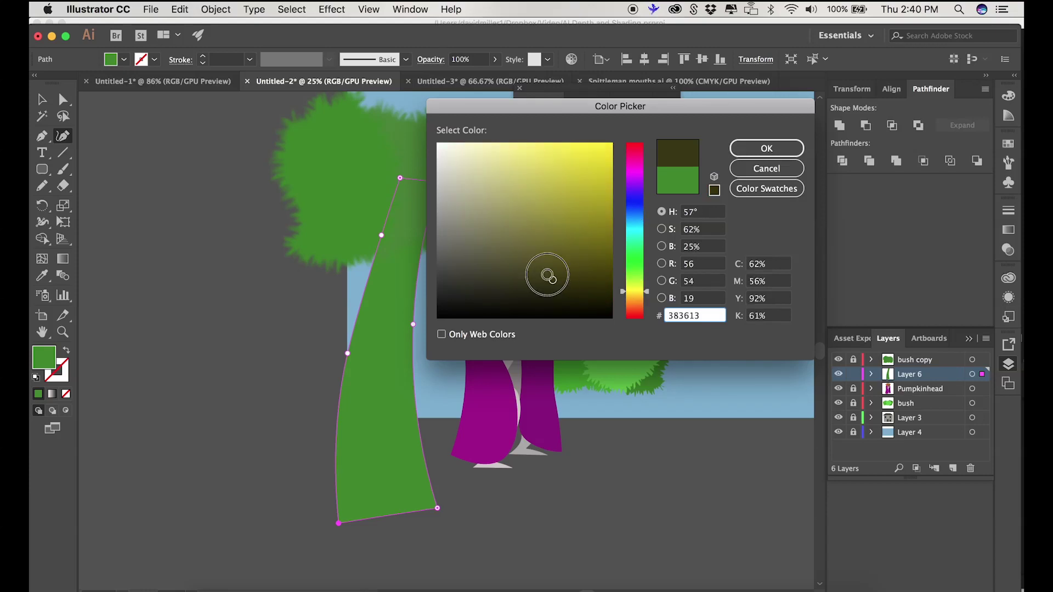
left_click(800, 148)
left_click(332, 10)
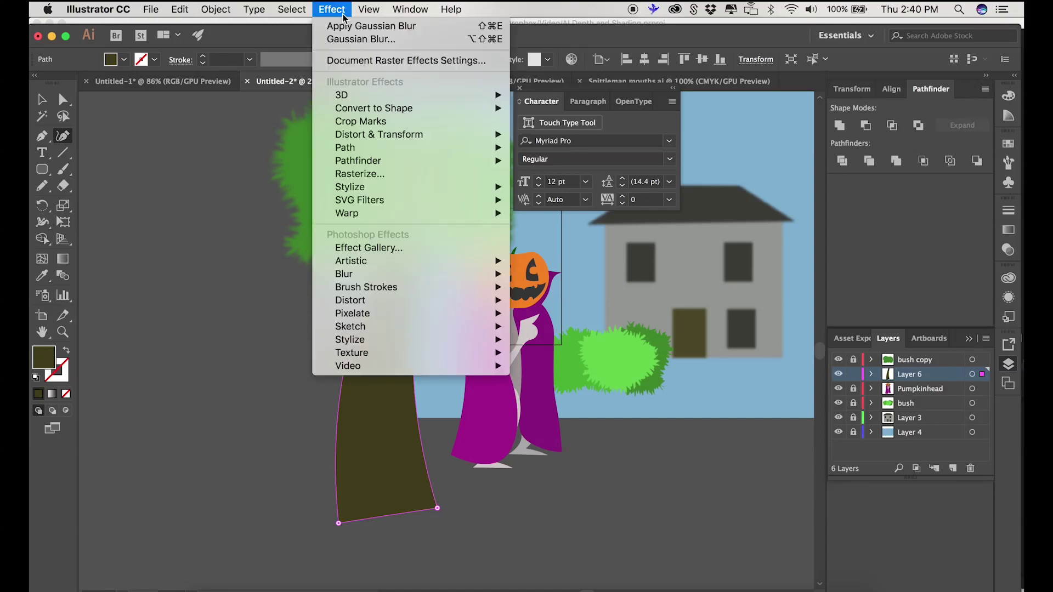
left_click(362, 28)
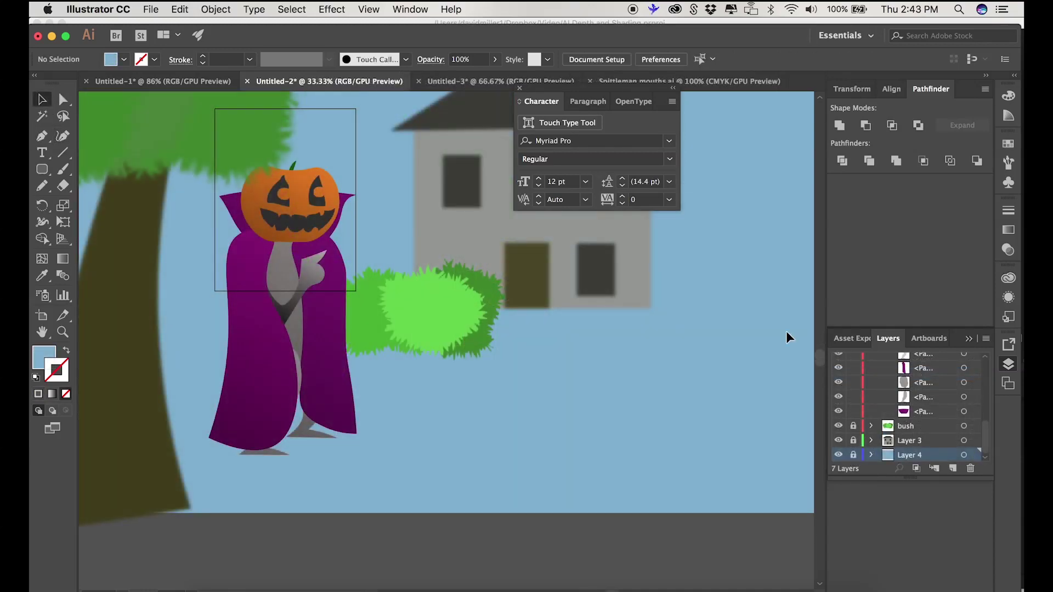
Step: Select the pumpkin-headed character and give it a black stroke
left_click_drag(393, 162, 195, 468)
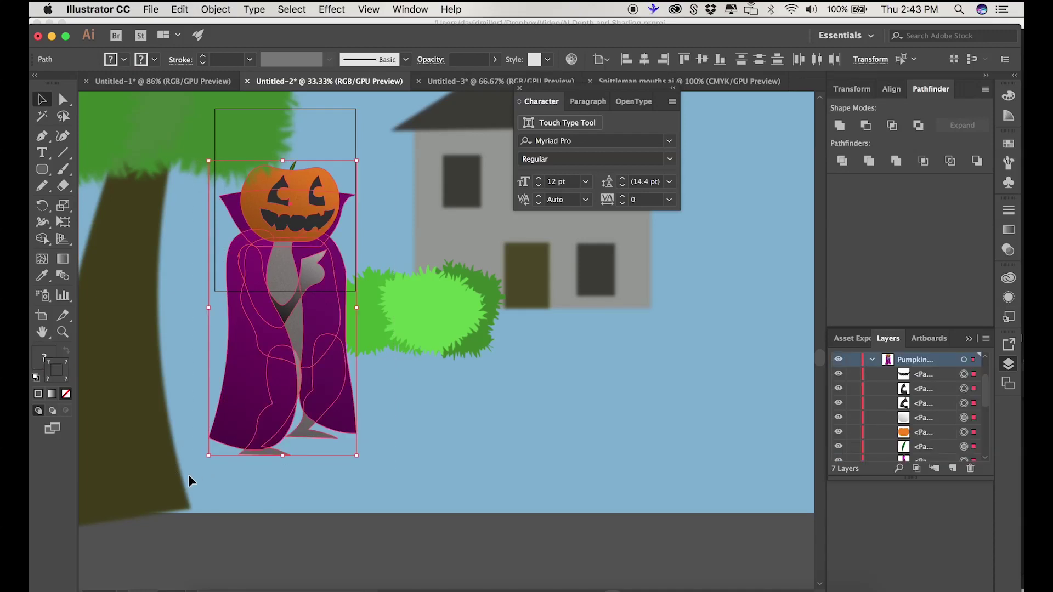
double_click(67, 377)
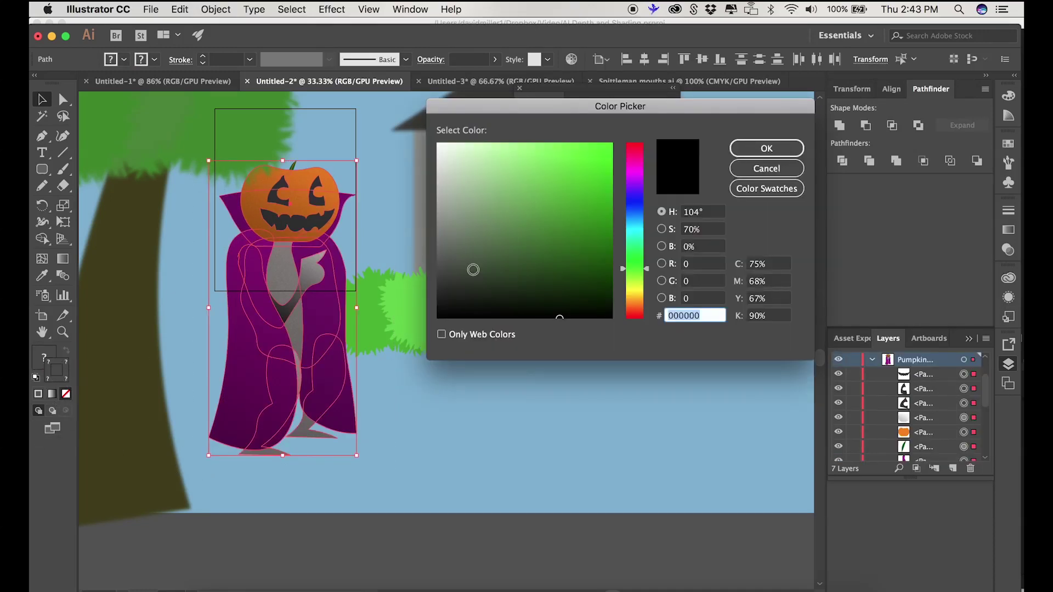
left_click(763, 149)
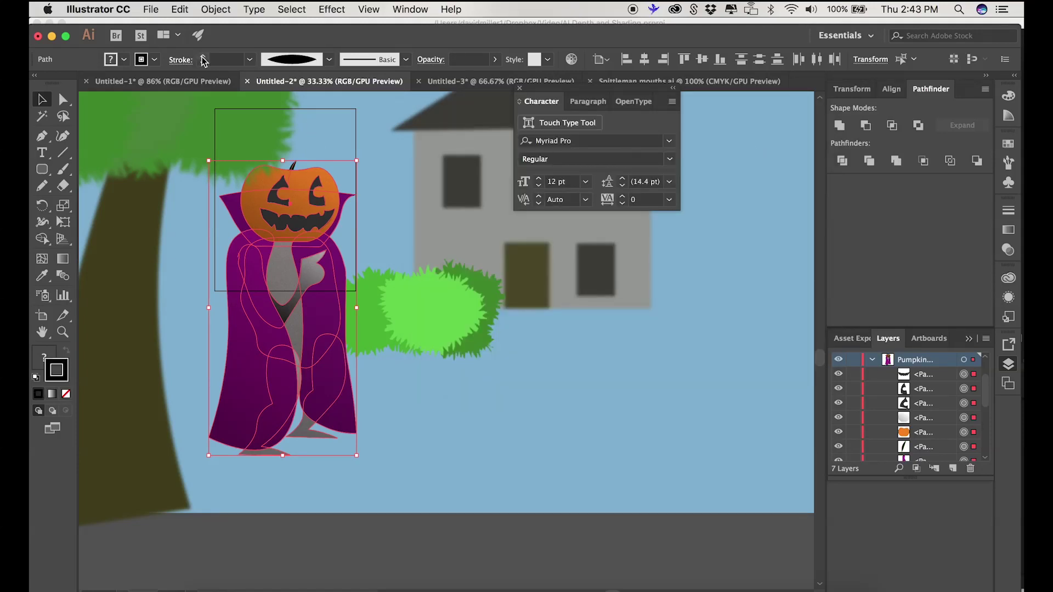
Step: Set the character's stroke weight to 7 pt, then deselect and zoom out
left_click(203, 56)
left_click(203, 57)
left_click(203, 57)
left_click(202, 57)
left_click(202, 57)
left_click(202, 57)
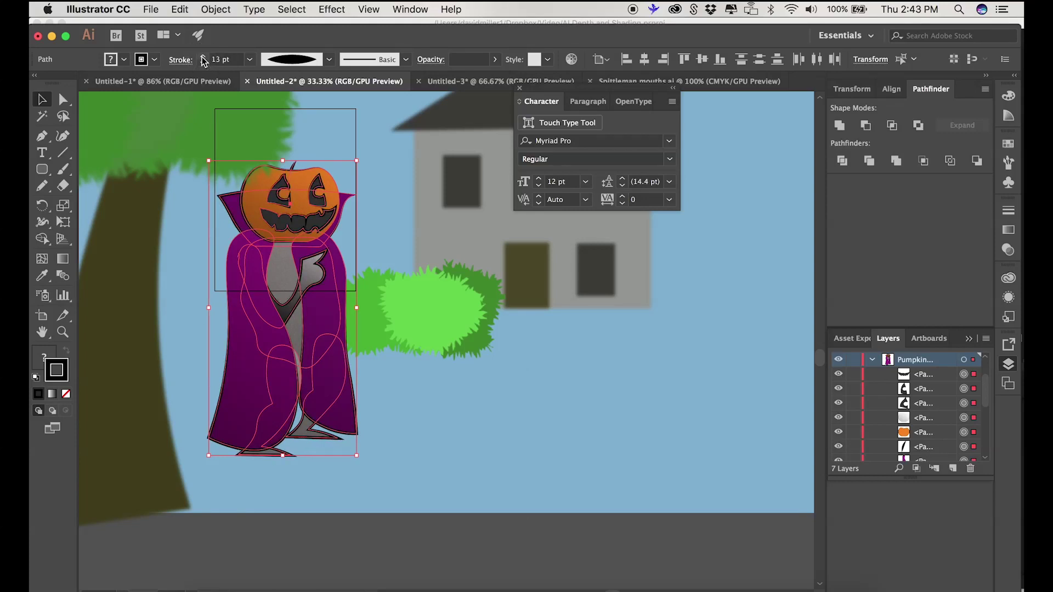
left_click(202, 57)
left_click(203, 57)
left_click(203, 57)
left_click(203, 64)
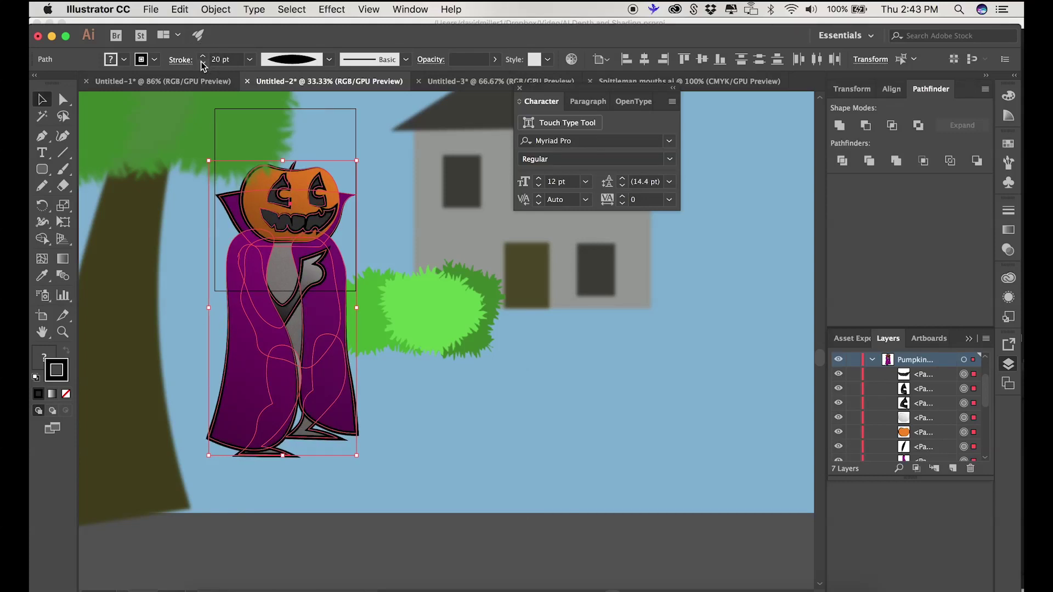
left_click(202, 64)
left_click(202, 63)
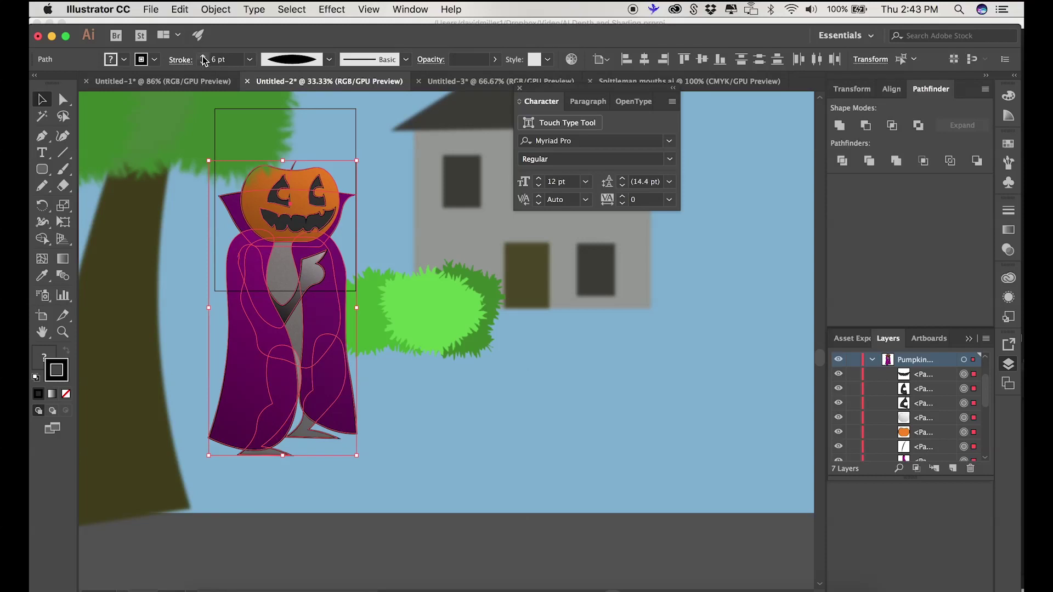
left_click(202, 63)
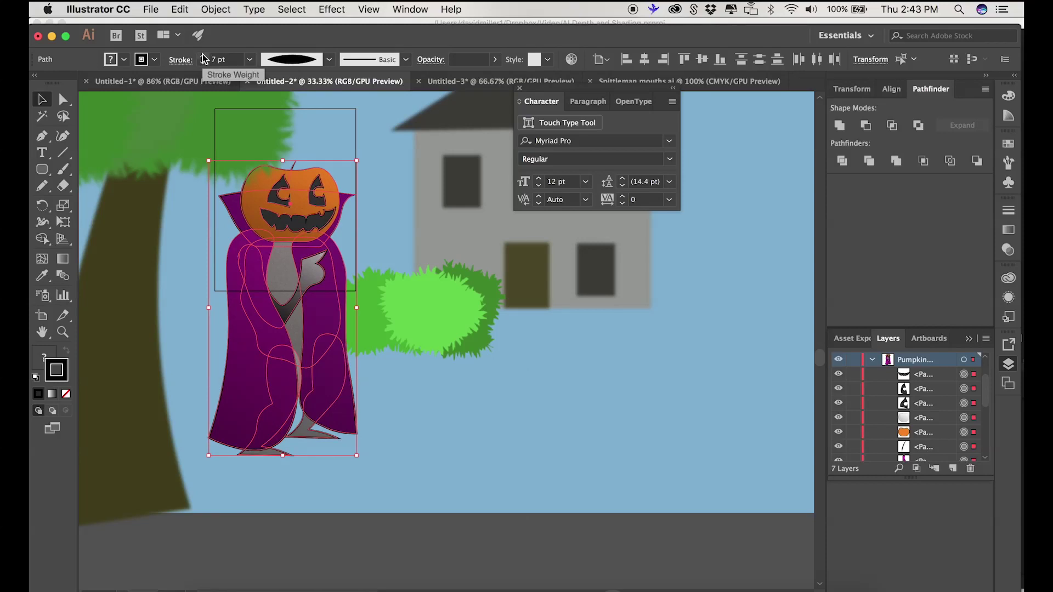
left_click(374, 196)
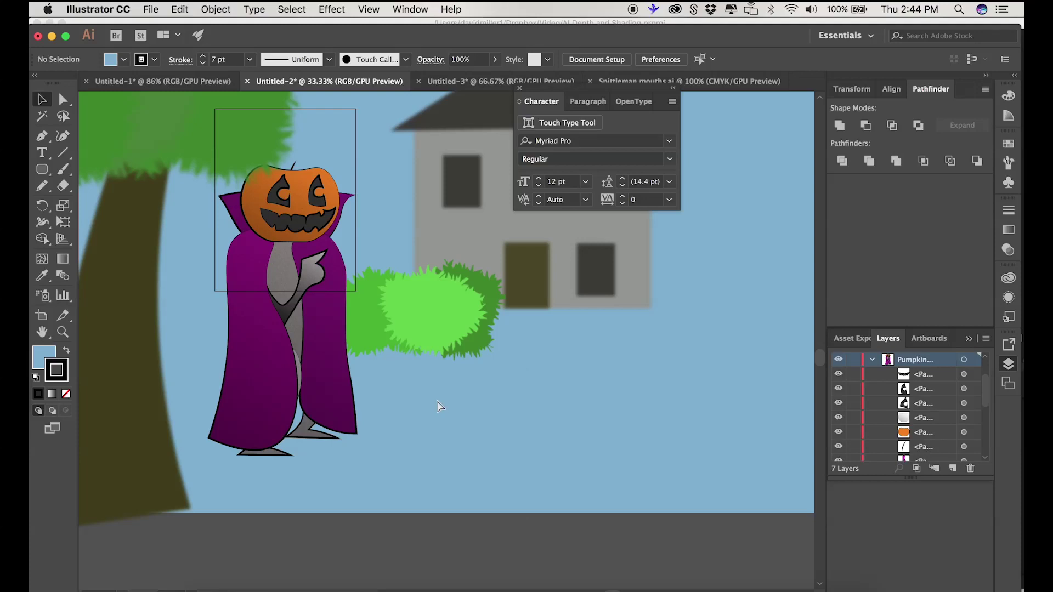
key("super+minus")
Step: Unlock the bush copy and Layer 6 layers in the Layers panel
scroll(887, 379, "up", 2)
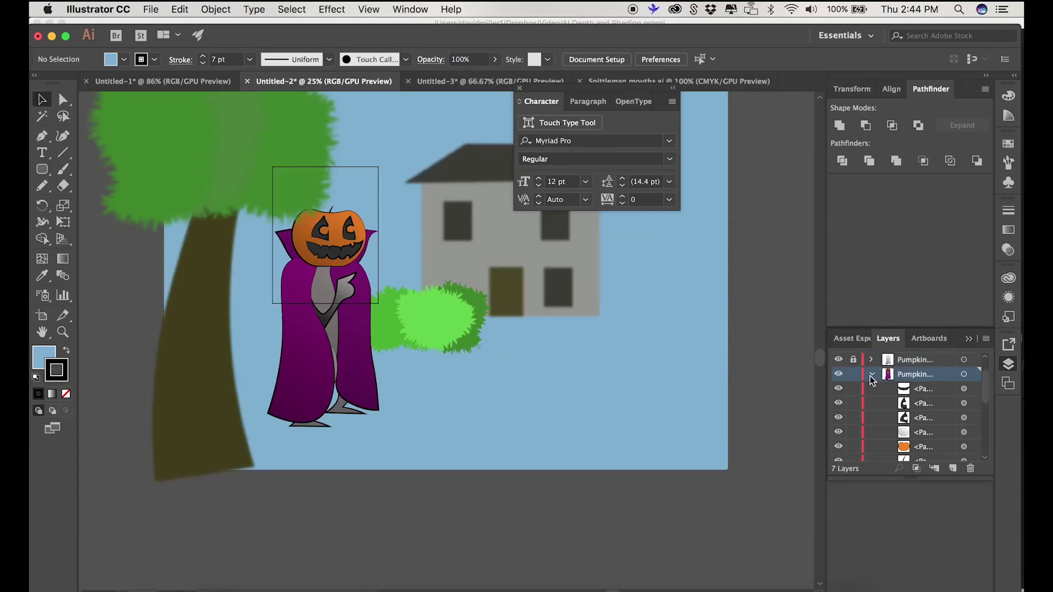
left_click(853, 374)
scroll(858, 379, "up", 1)
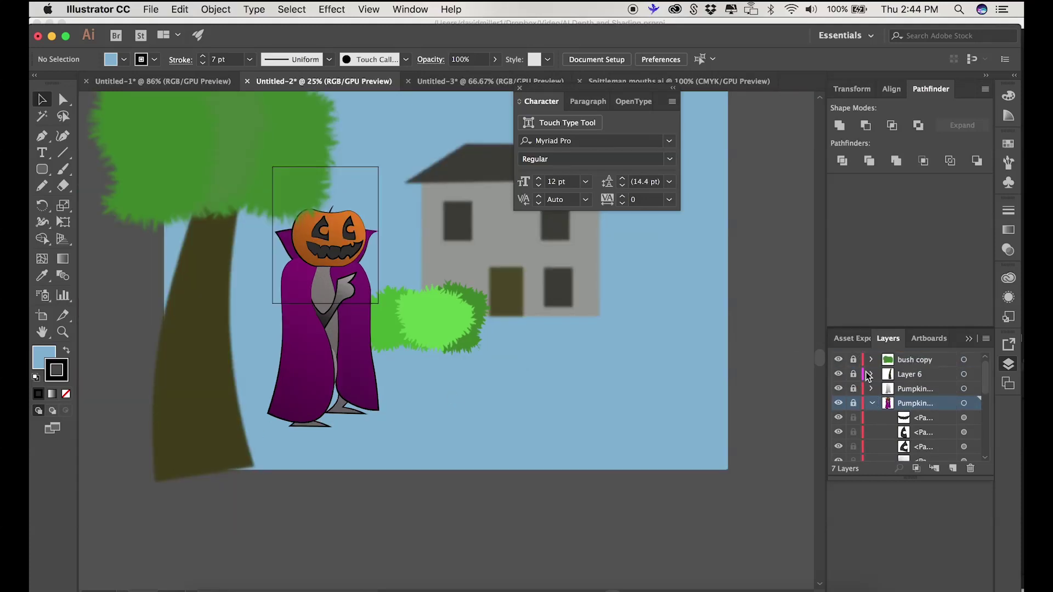
left_click(855, 360)
left_click(854, 375)
Step: Duplicate bush copy and Layer 6 into a new layer and lock the original bush copy
left_click(922, 366, "shift")
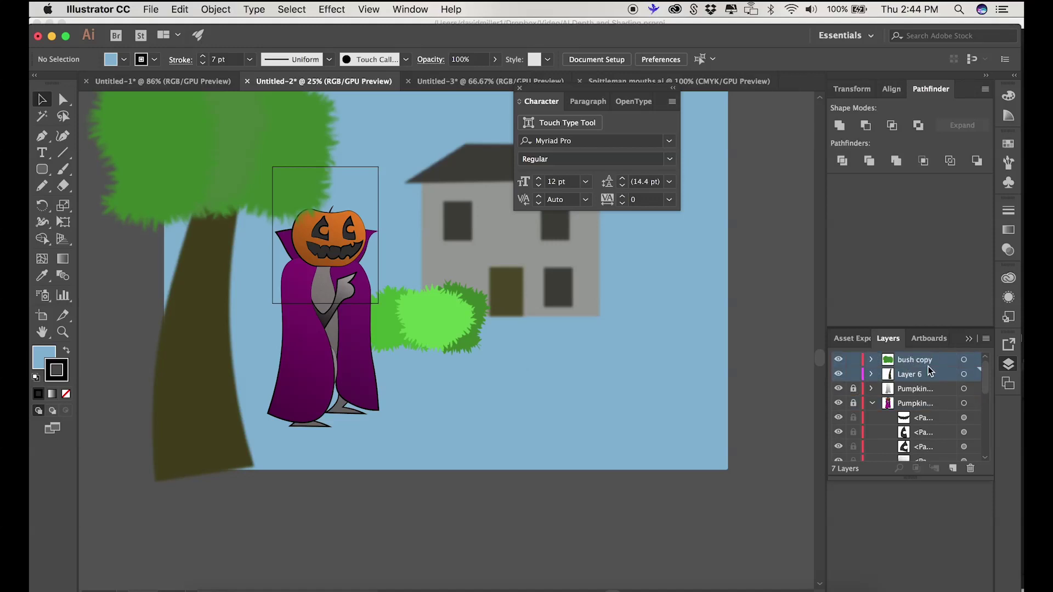
left_click_drag(929, 365, 949, 462)
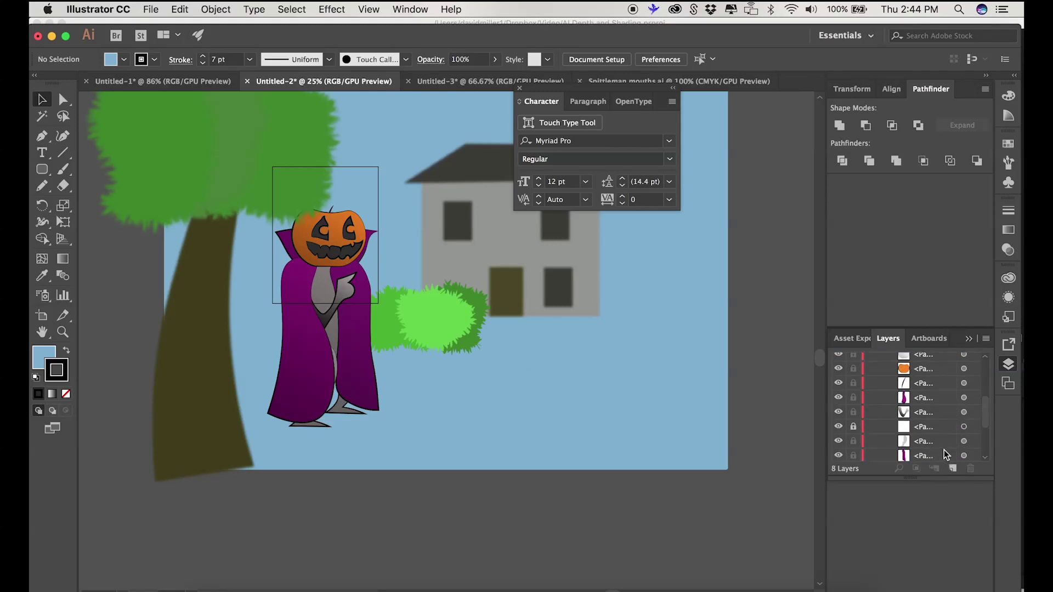
scroll(942, 446, "up", 3)
left_click(854, 375)
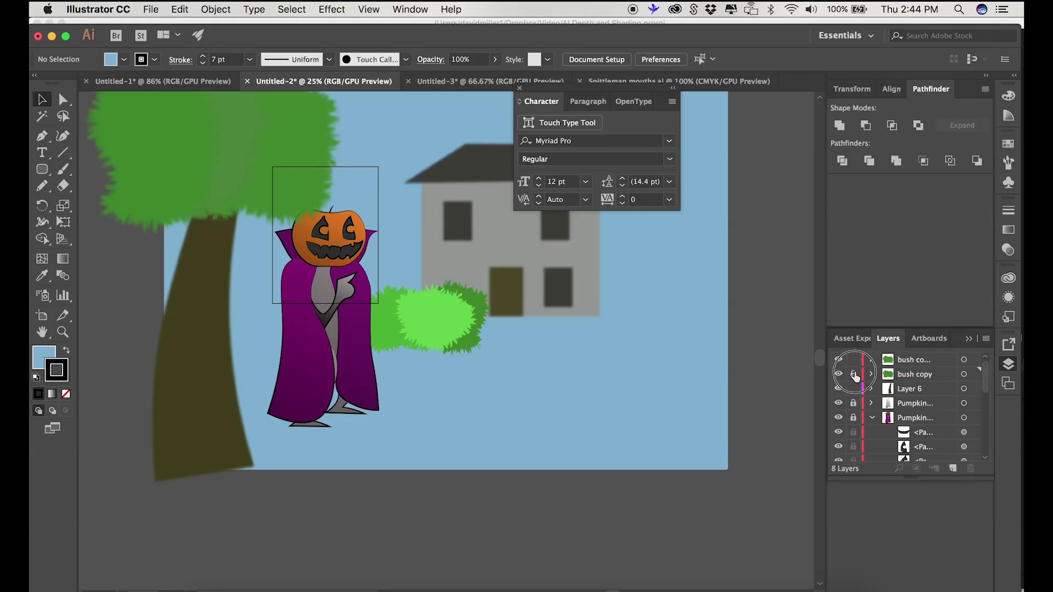
left_click(254, 134)
Step: Give the unlocked tree and leaf shapes a blurred dark outline, then select the background character
key("shift+b")
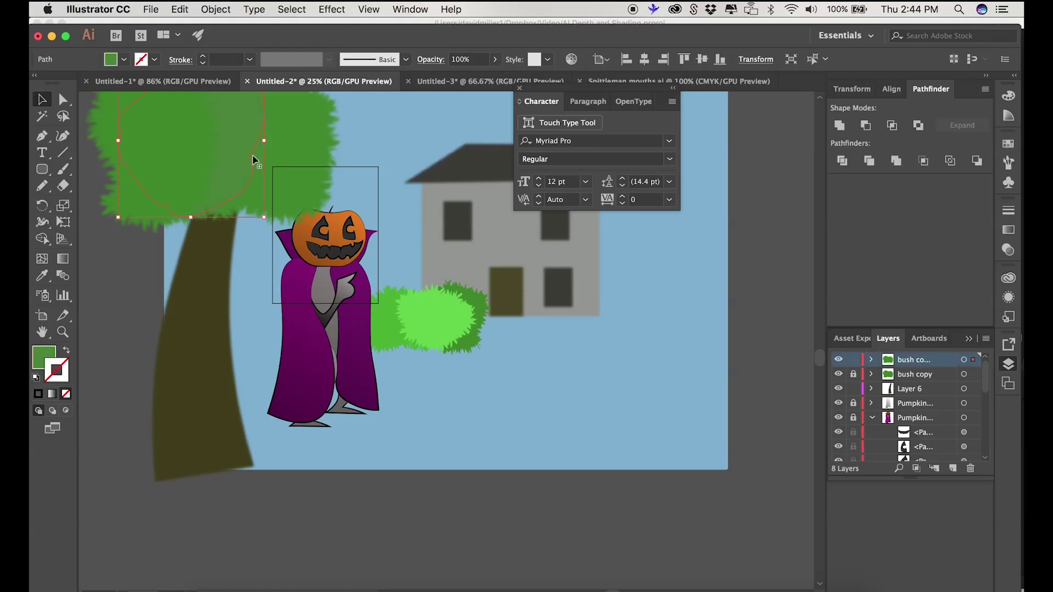
scroll(219, 164, "left", 2)
key("super+a")
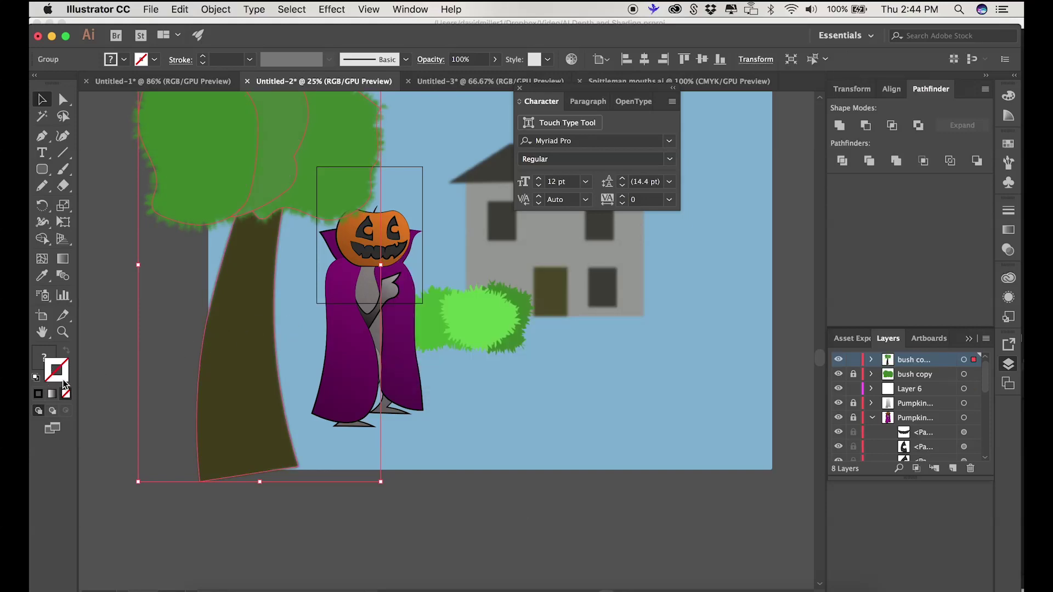
left_click(40, 396)
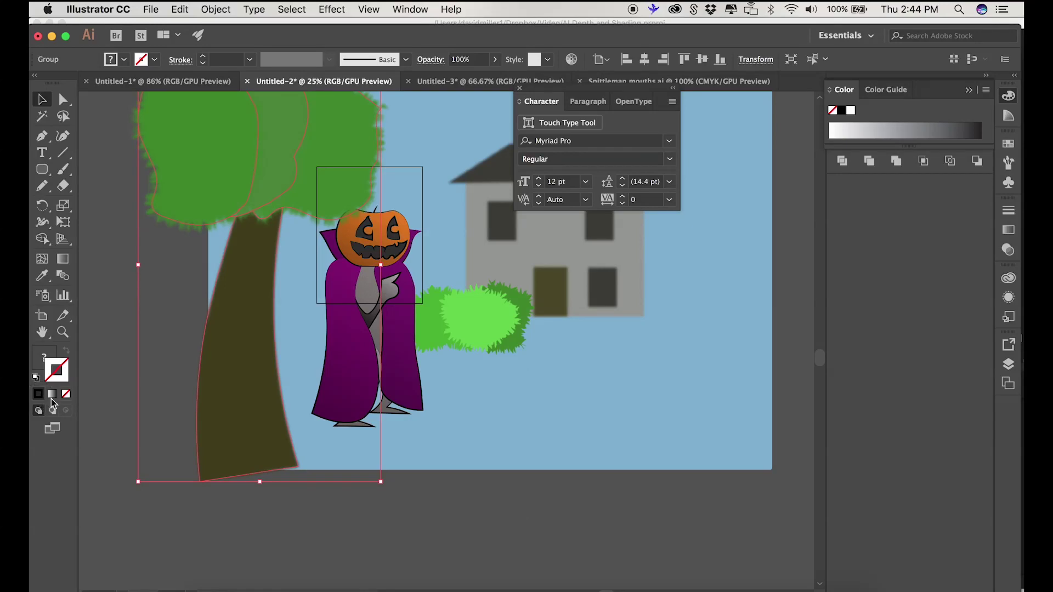
left_click(67, 395)
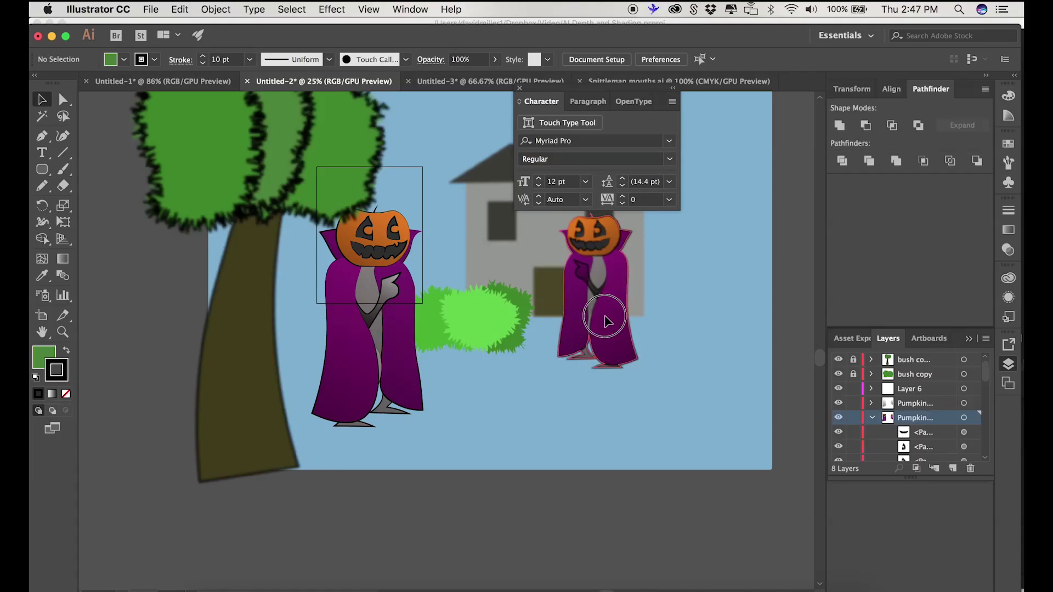
left_click(615, 324)
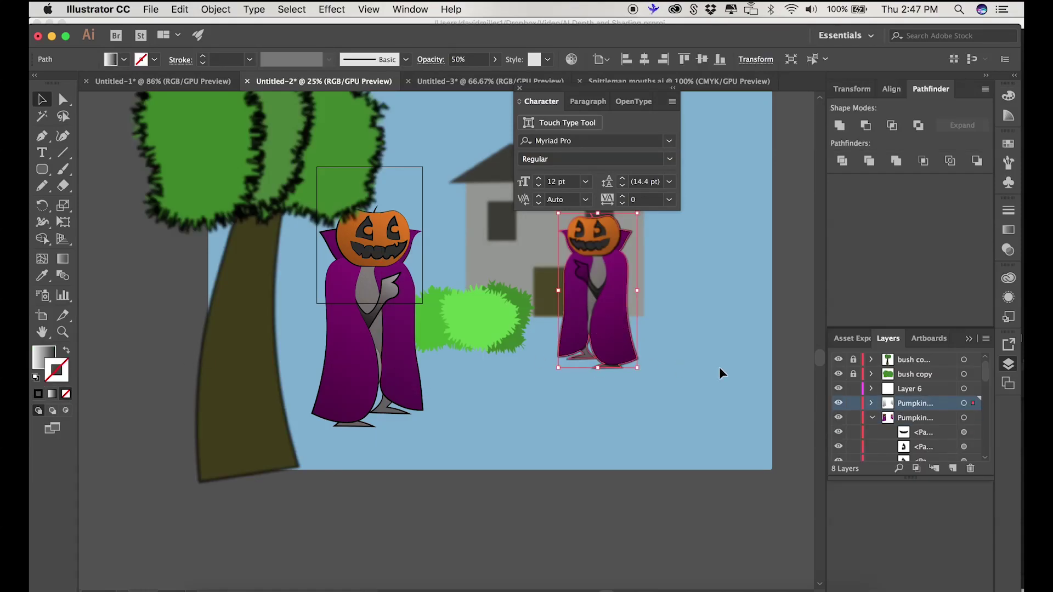
Step: Lock the front character's layer and recolour one background cape piece to #966391
left_click(853, 405)
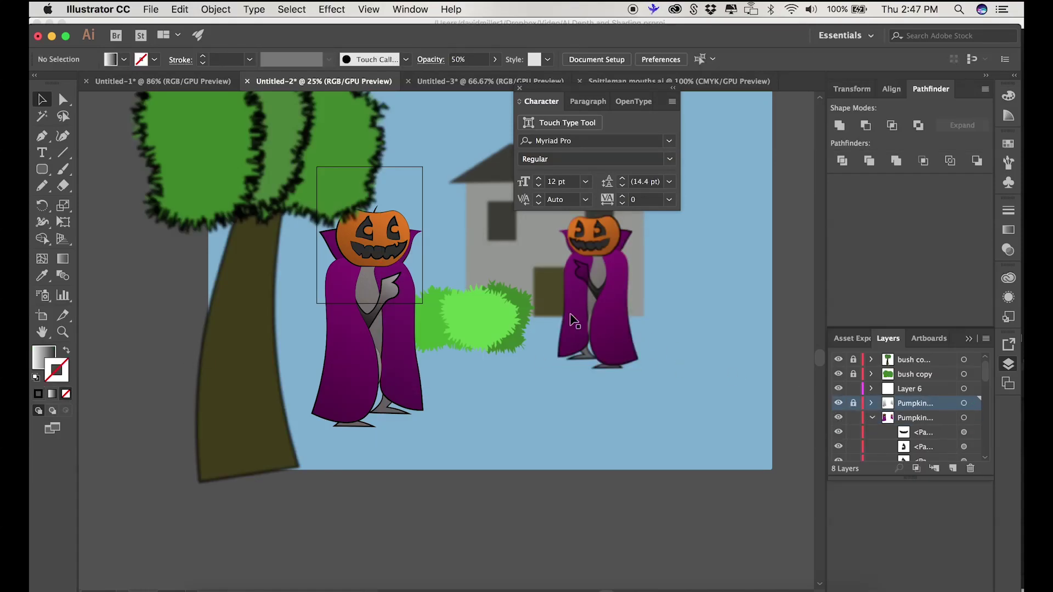
left_click(620, 340)
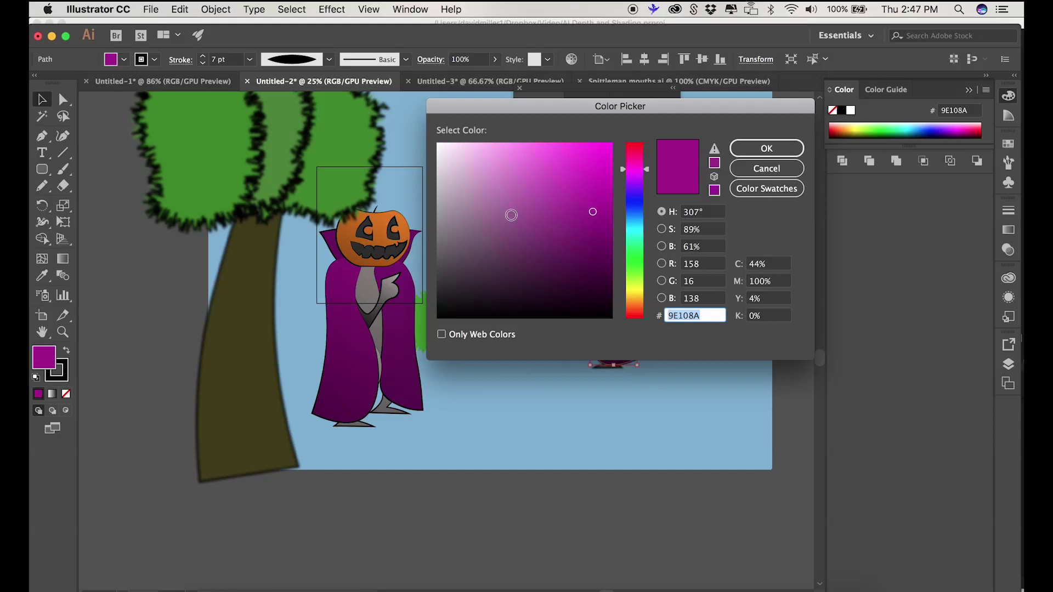
left_click(496, 215)
left_click(747, 153)
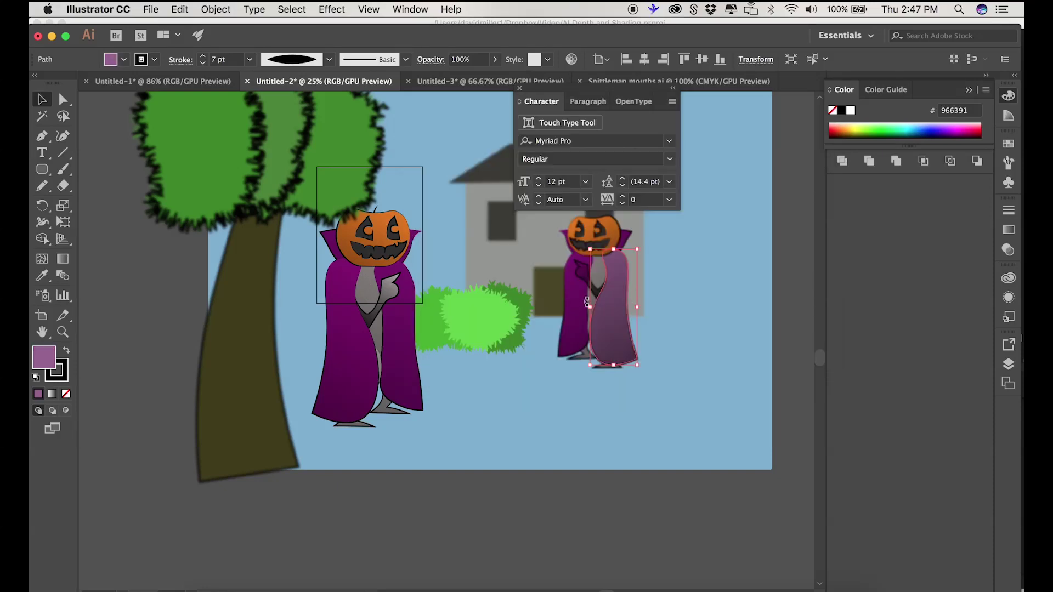
Step: Recolour the other background cape piece to muted mauve #A0849F
left_click(581, 317)
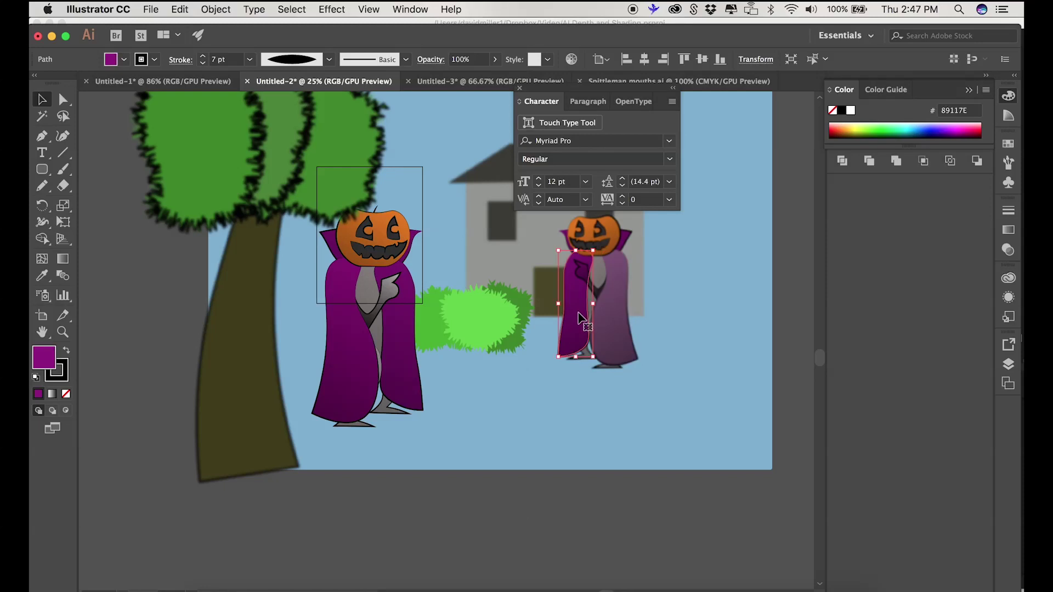
double_click(44, 358)
left_click(468, 208)
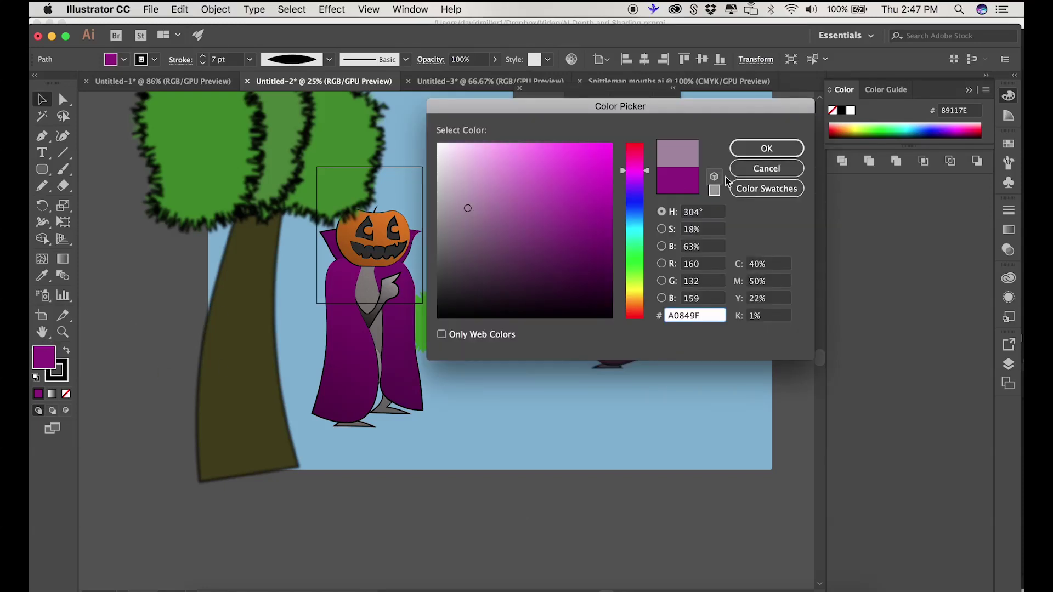
key("Return")
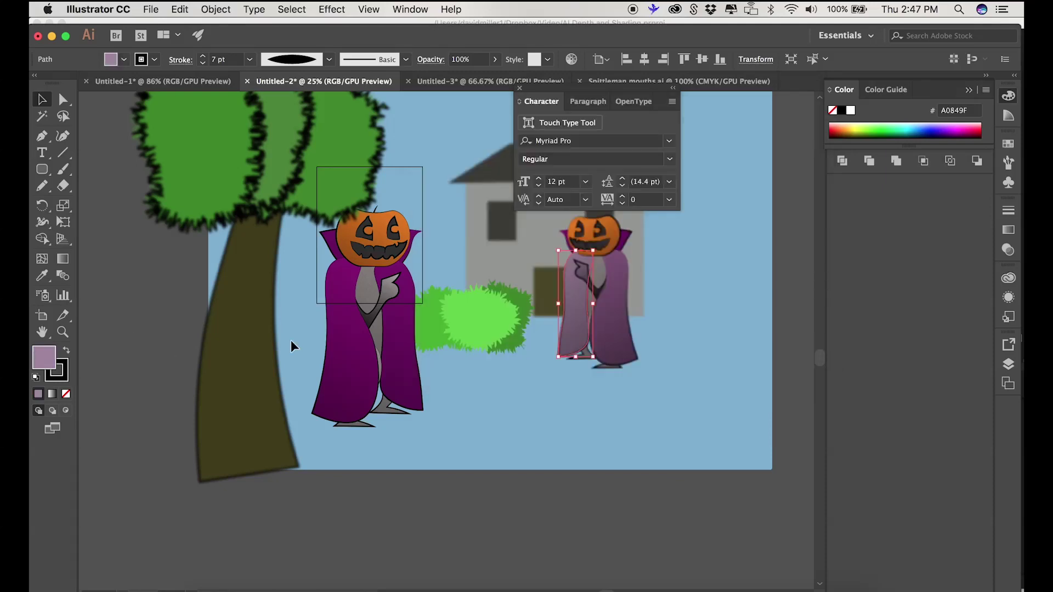
left_click(603, 230)
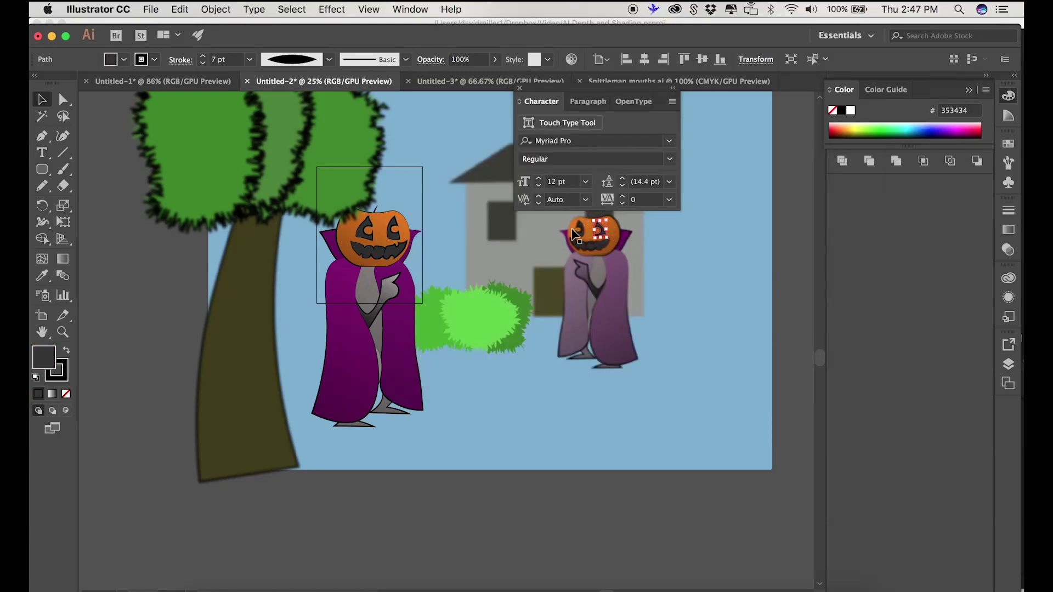
Step: Select the background pumpkin head and browse its <Path> sublayers in the Layers panel
left_click(573, 235)
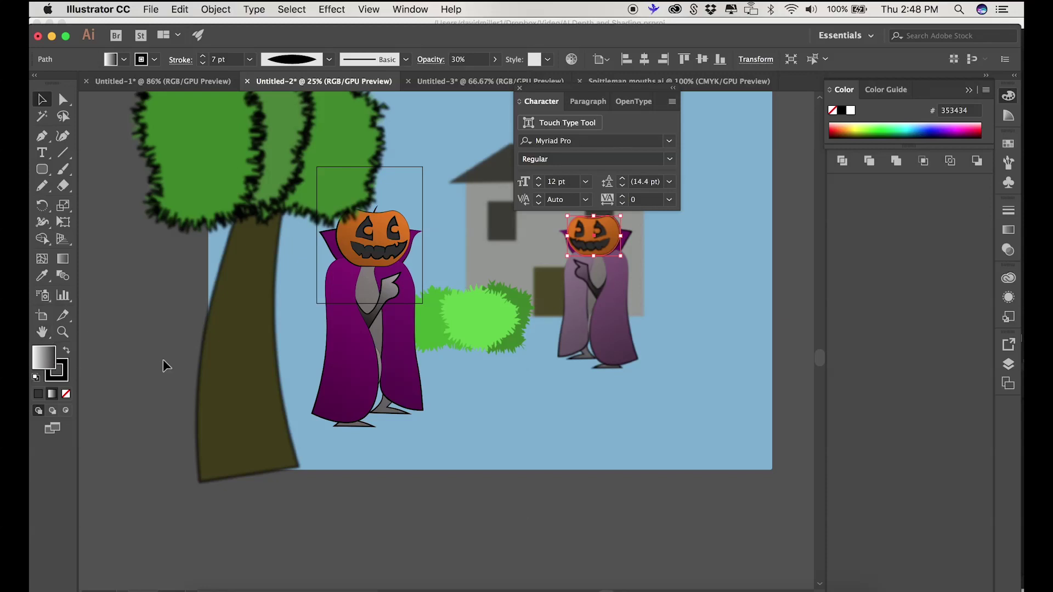
left_click(1008, 364)
scroll(931, 408, "down", 3)
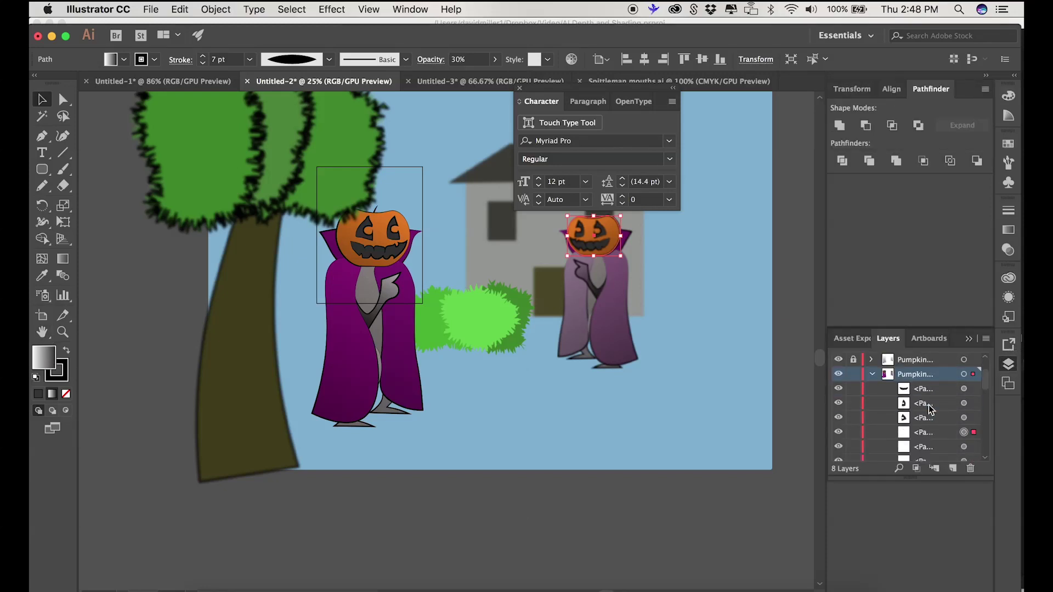
scroll(931, 408, "down", 1)
scroll(930, 409, "down", 2)
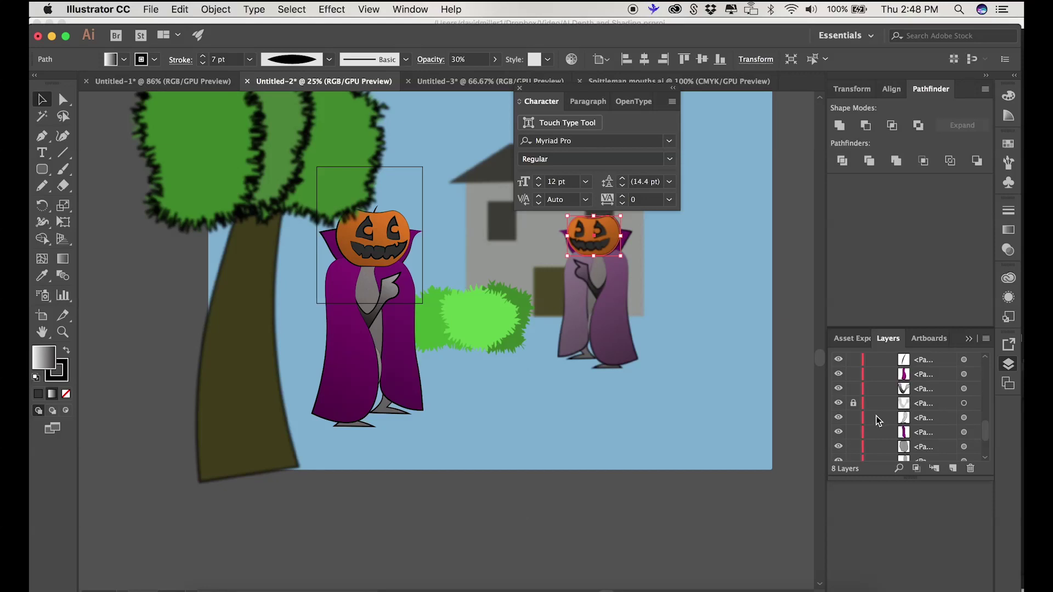
scroll(879, 421, "down", 1)
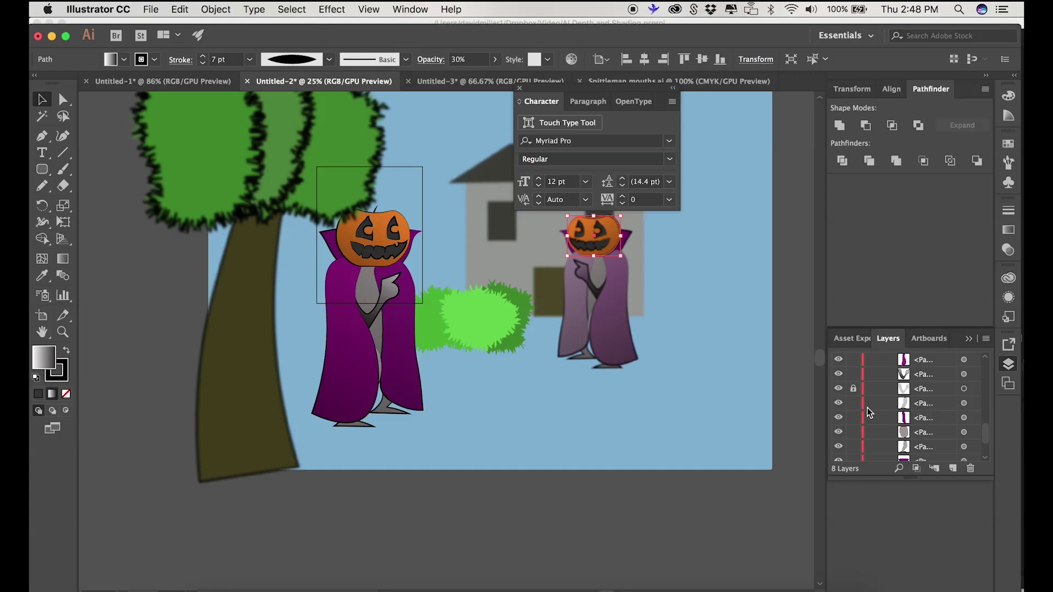
scroll(870, 414, "up", 1)
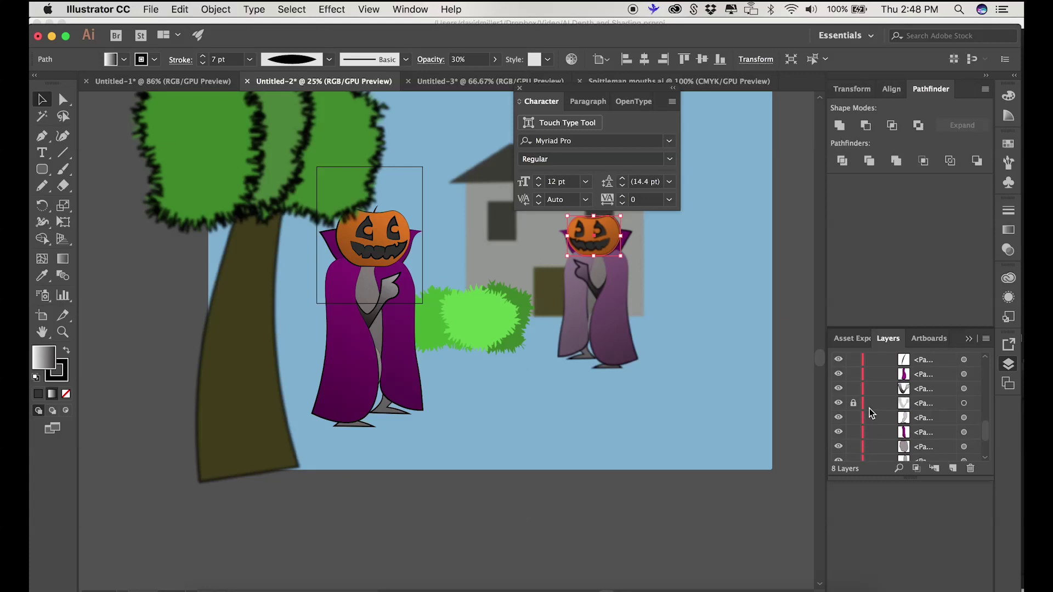